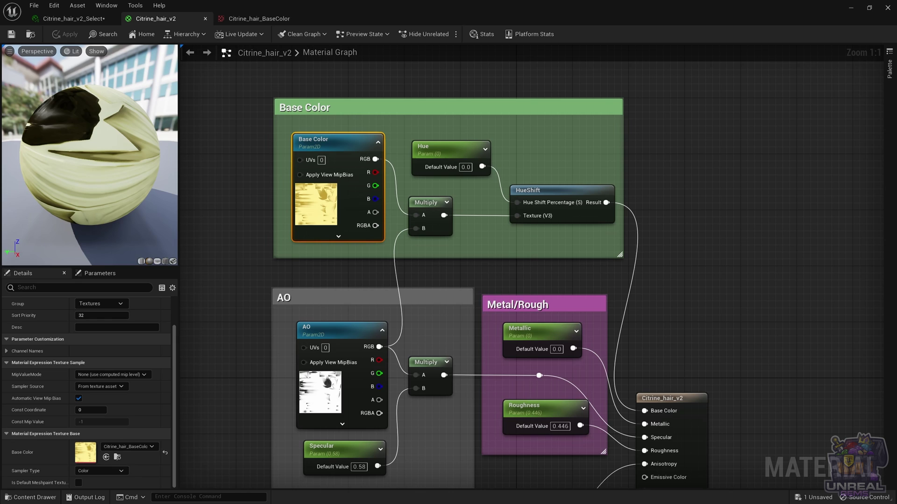
- View the Citrine_hair_BaseColor texture, then return to the Citrine_hair_v2_Select instance parameters
double_click(86, 452)
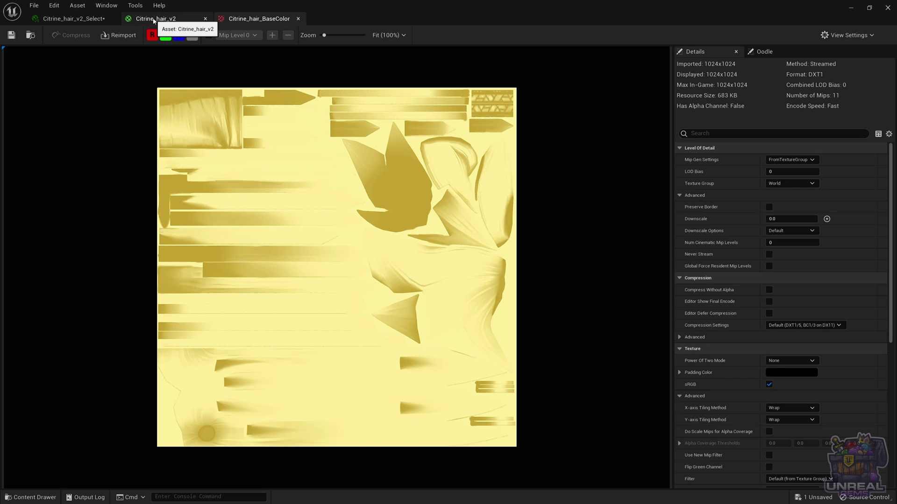
click(78, 19)
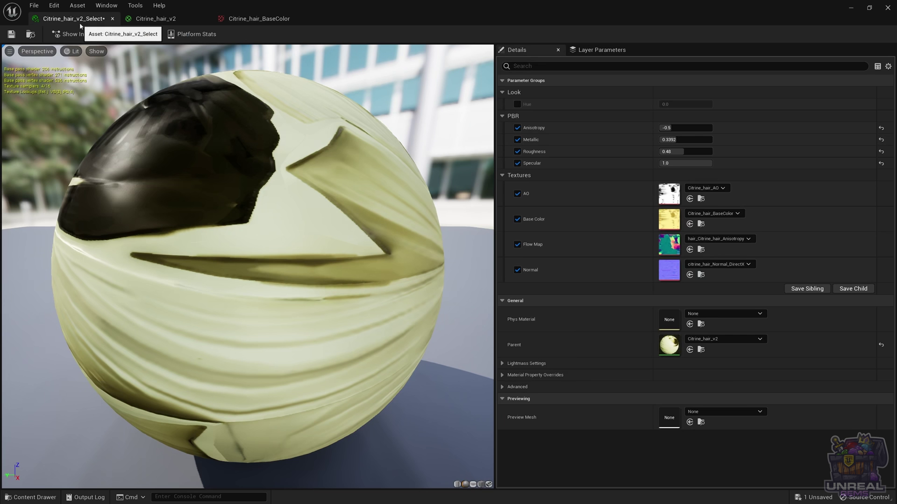
- Switch to the Citrine_hair_v2 graph, where a Hue parameter drives HueShift into Base Color
click(155, 19)
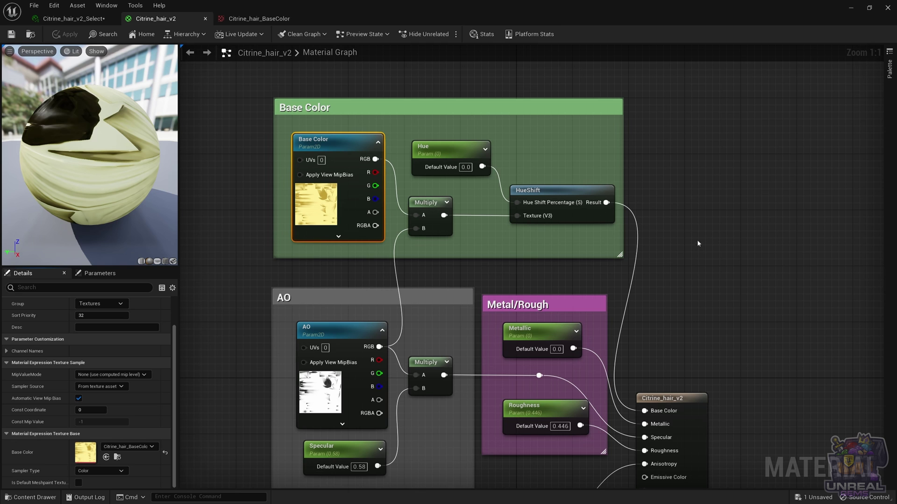
- Restore the editor window, enable the Hue override, and shift the hair colour toward green
click(873, 8)
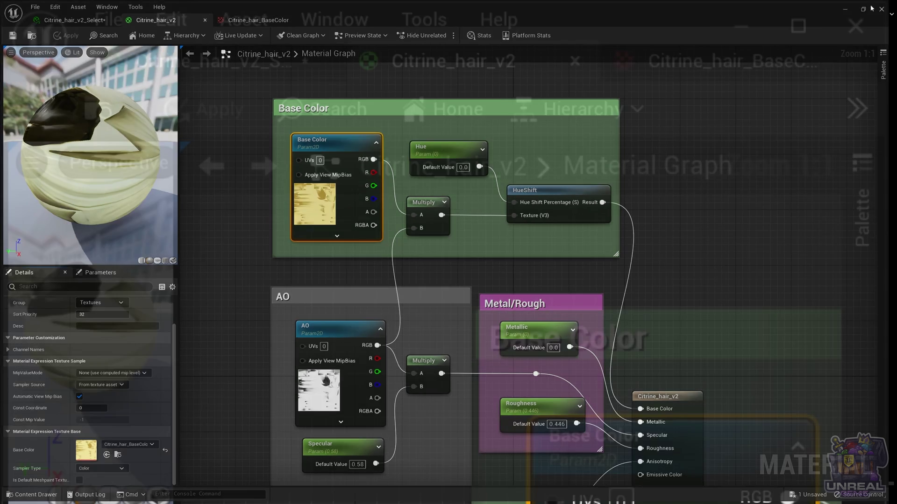
click(129, 95)
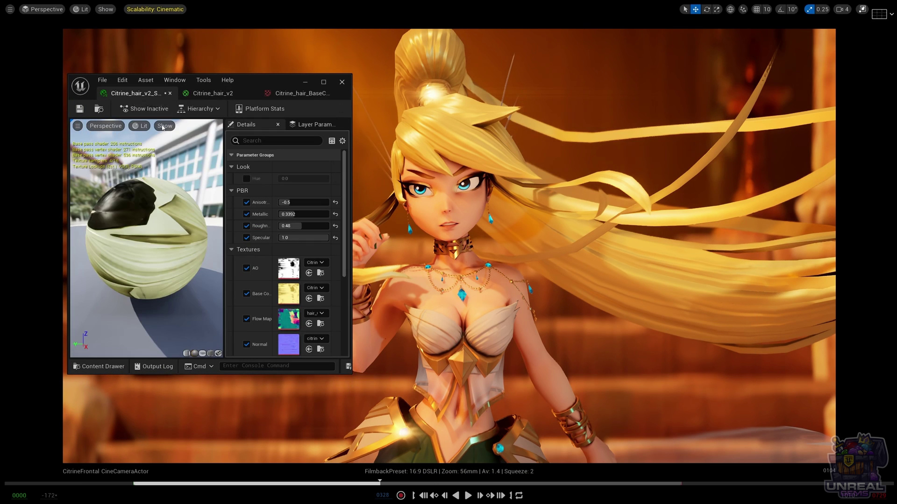
click(247, 179)
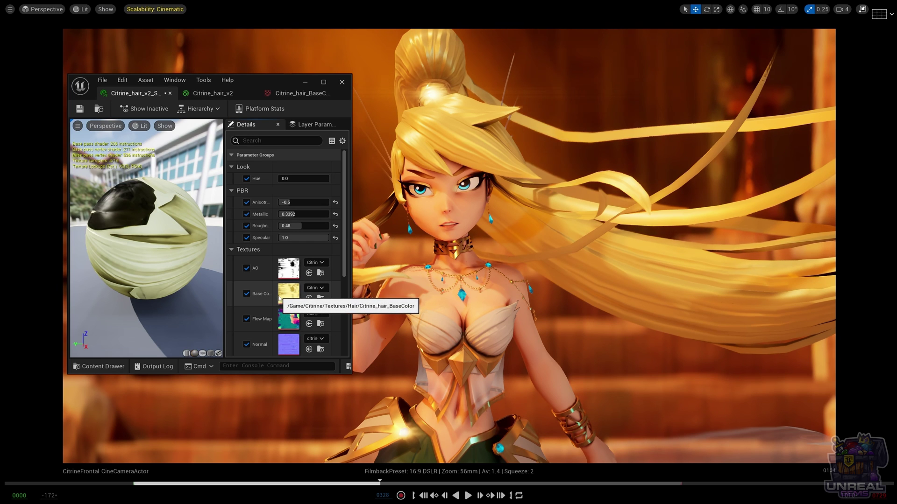
click(285, 179)
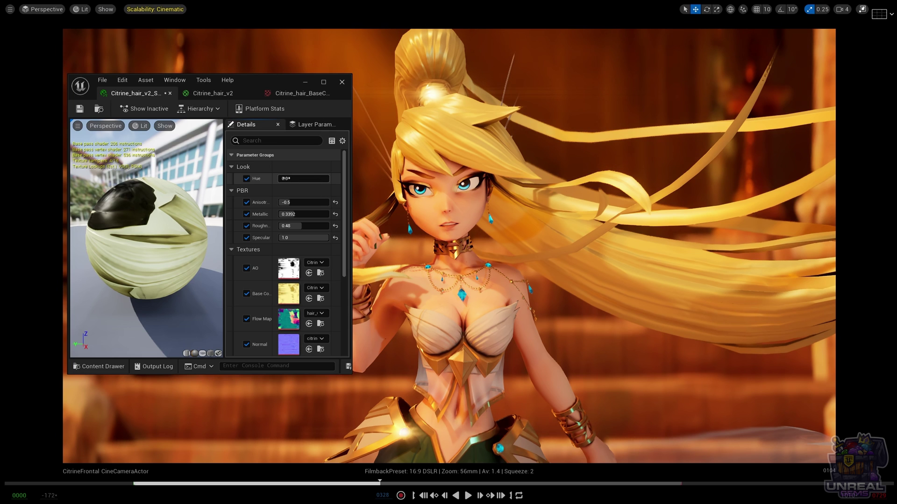
drag(286, 179, 330, 178)
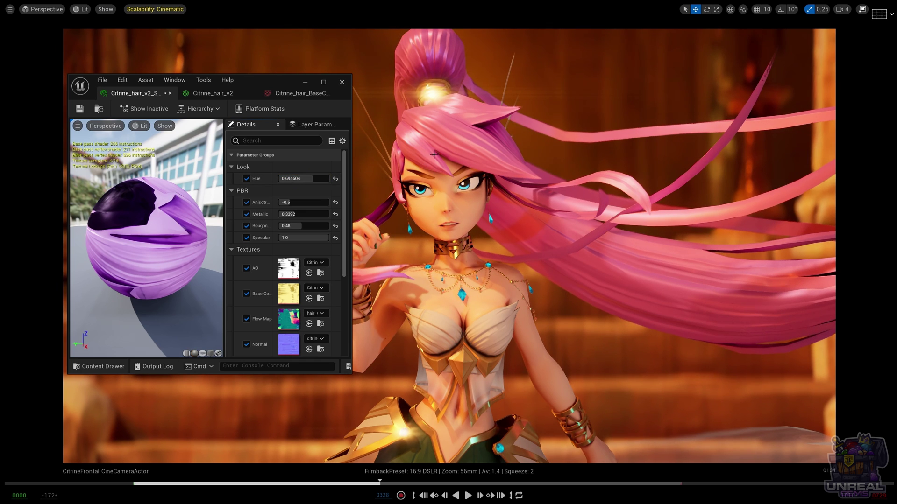
- Reset Hue to 0.0, sweep it through the full colour range, then disable the override
click(335, 177)
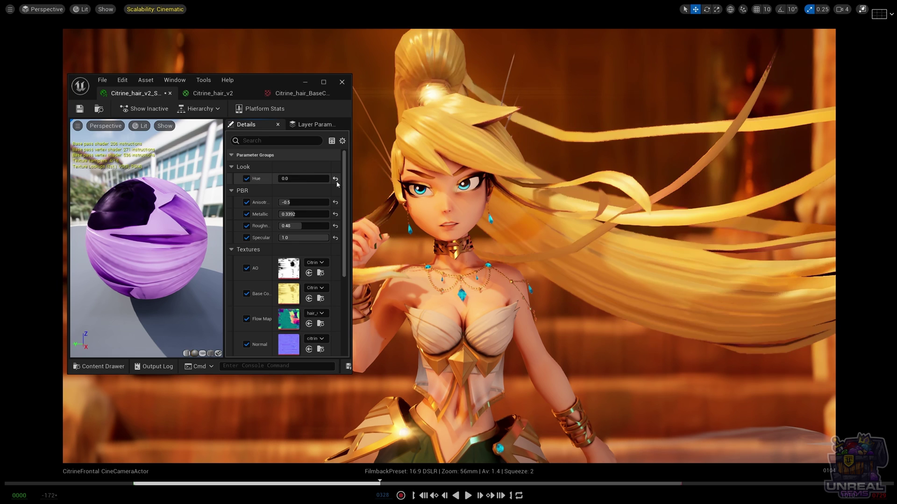
click(304, 178)
drag(304, 178, 304, 178)
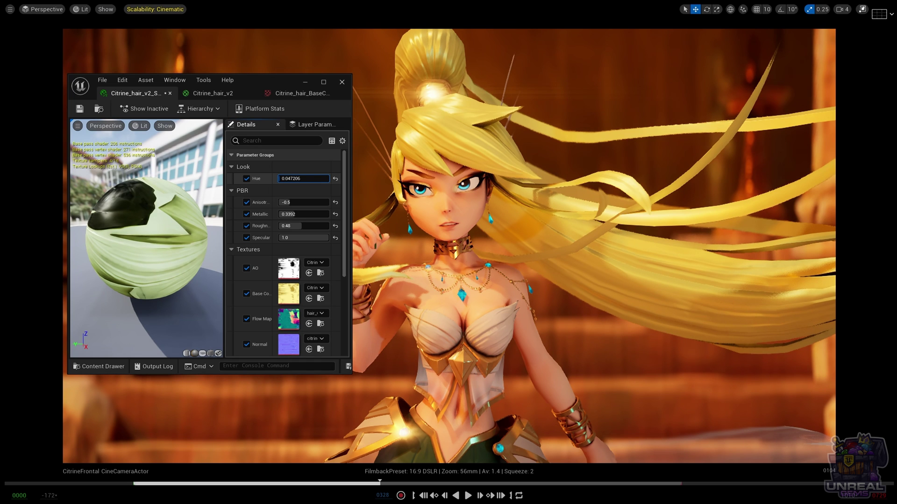
drag(310, 178, 439, 179)
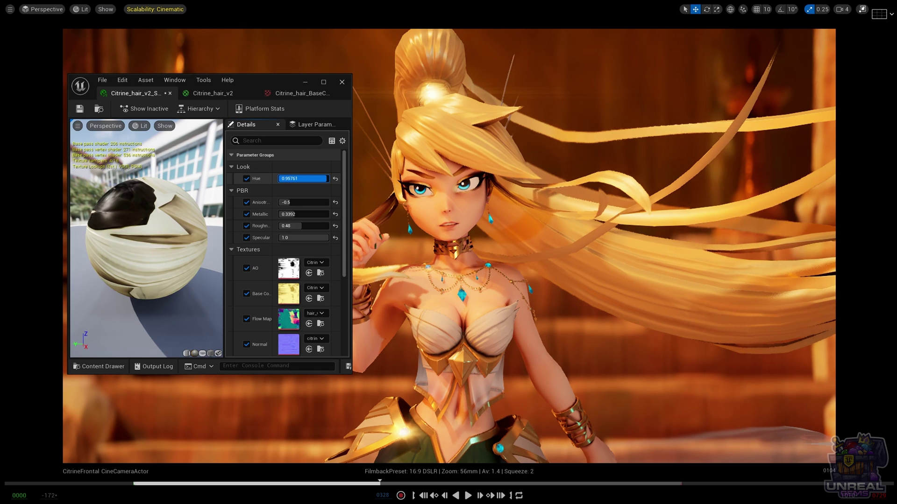
drag(288, 178, 288, 179)
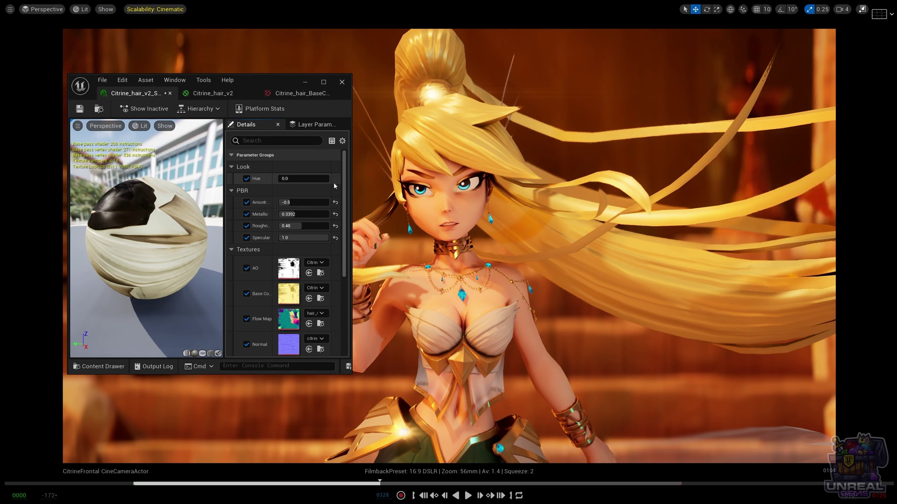
click(246, 179)
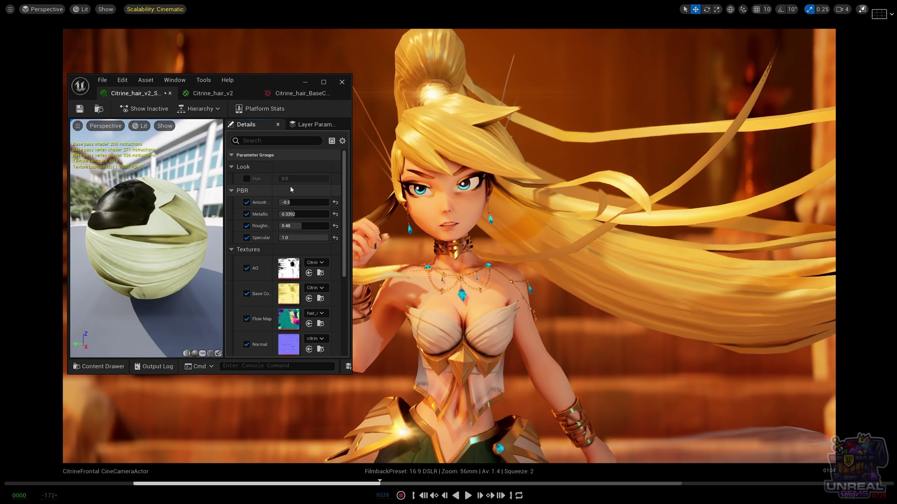
- Open parent material Citrine_hair_v2 from the Hierarchy list, maximize it, and select the AO texture node
click(205, 110)
click(220, 121)
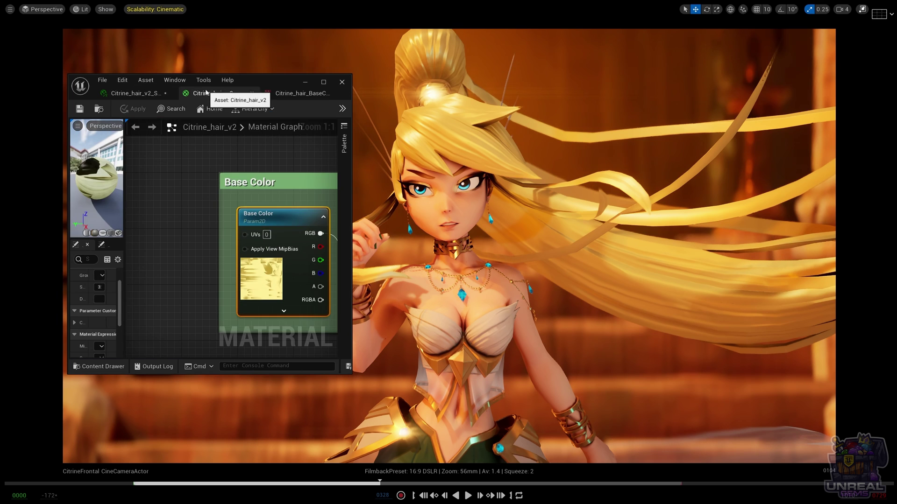
double_click(266, 81)
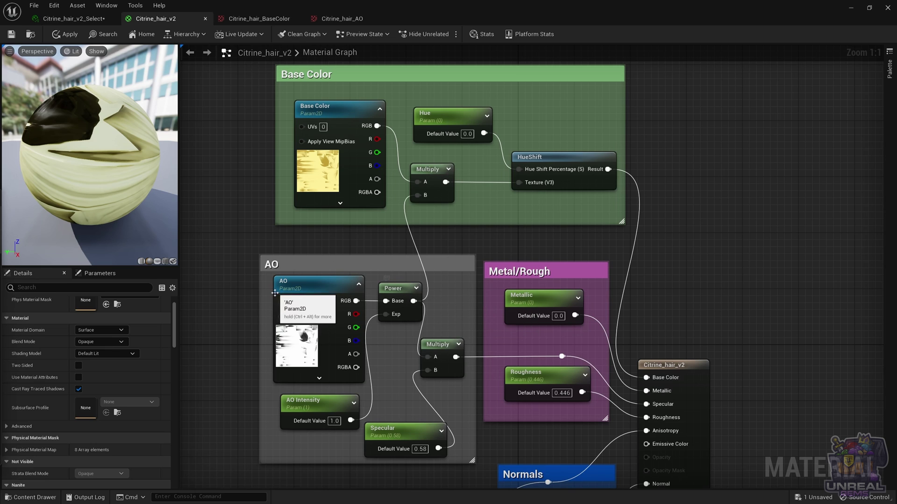
click(308, 284)
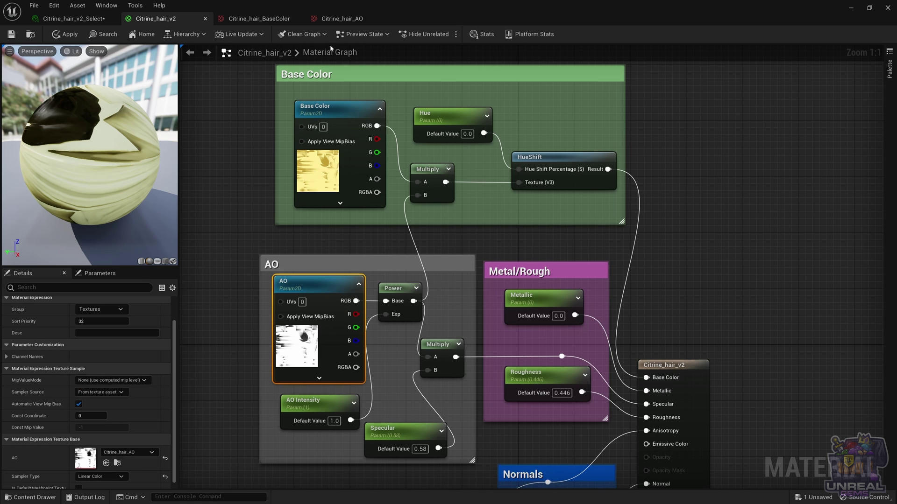
- Open the Citrine_hair_AO texture (2048x2048, DXT1, sRGB off), then return to the Citrine_hair_v2 graph
double_click(76, 461)
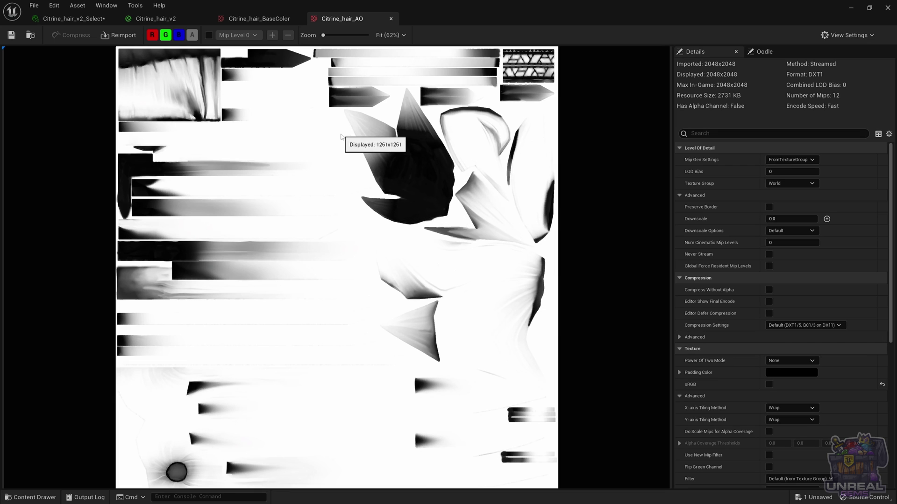
click(157, 21)
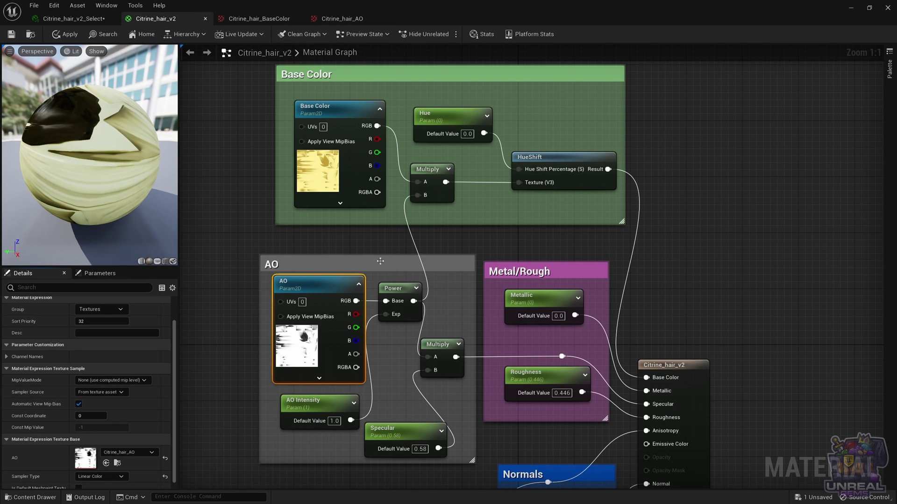
- Select the AO group's Power node to show its Const Exponent of 2.0
click(395, 281)
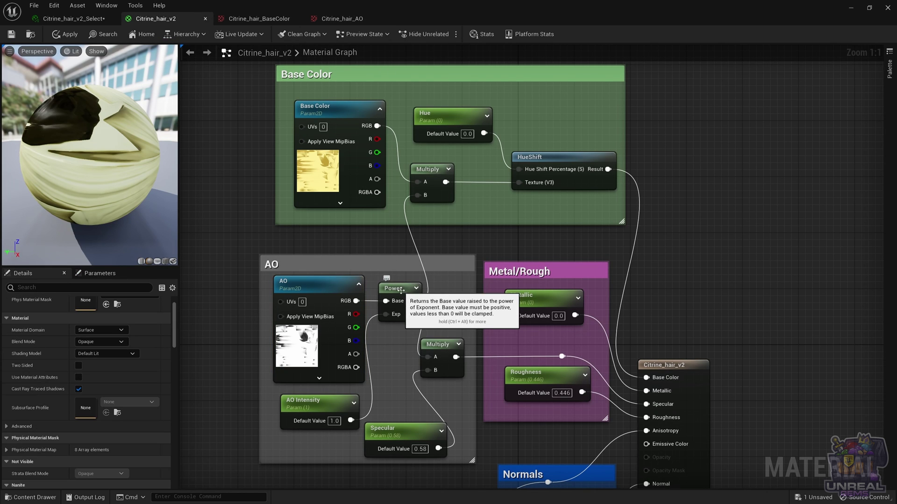
click(401, 289)
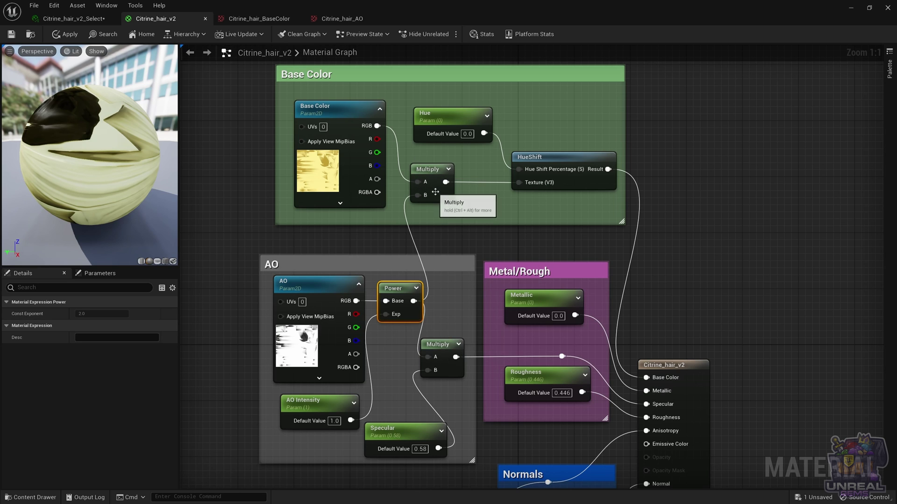
- Pan over the Normals and Anisotropy groups, back to Base Color, and clear the selection
right_drag(764, 400, 712, 258)
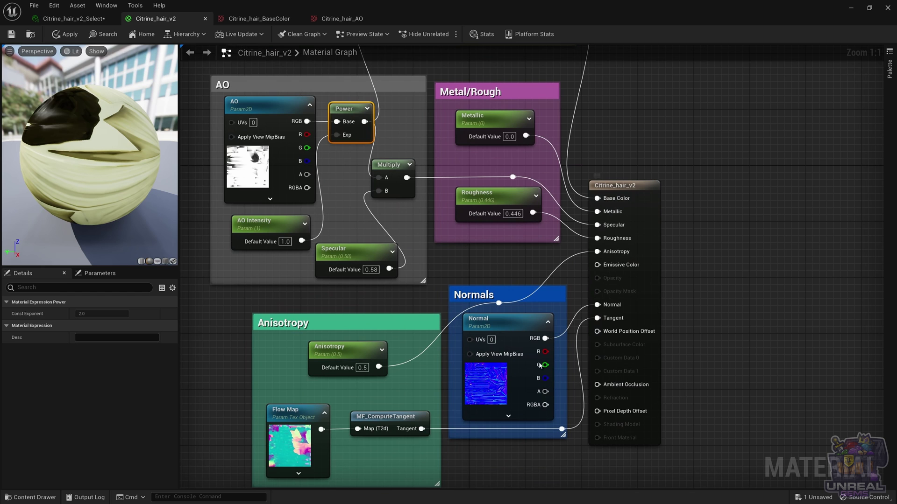
right_drag(622, 106, 703, 259)
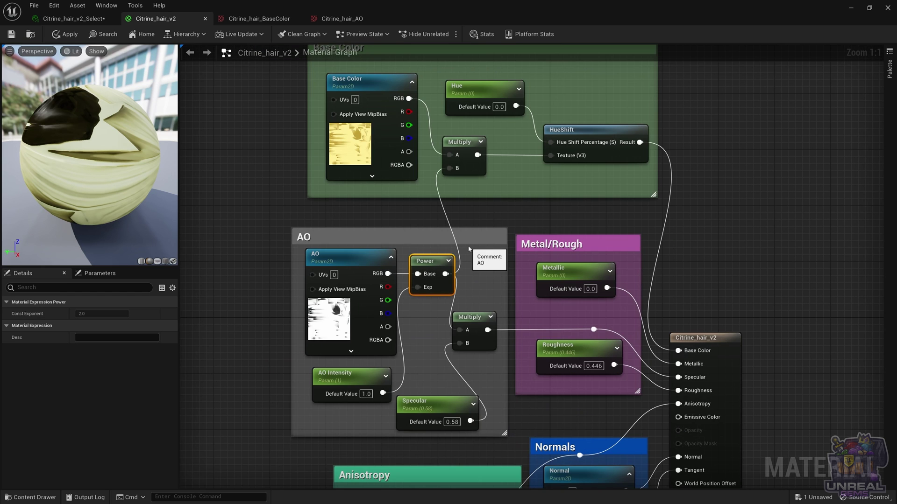
click(473, 217)
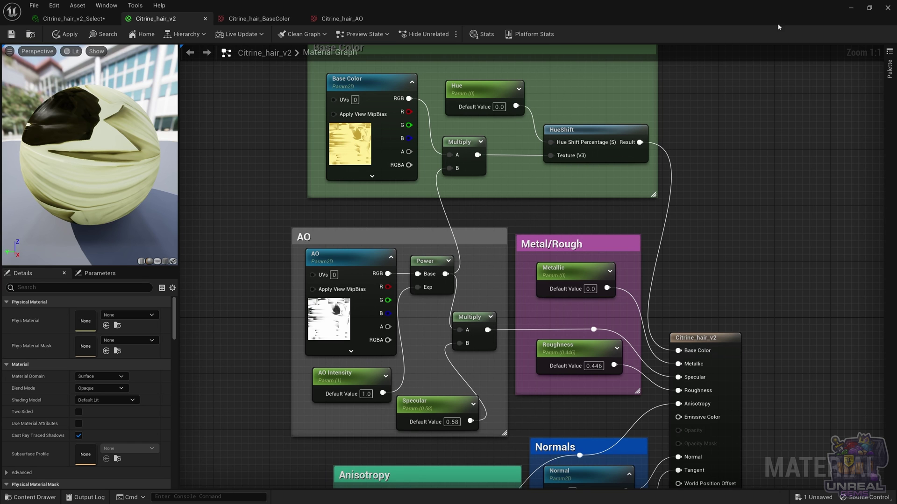
- Restore the editor over the viewport and enable the AO Intensity override on Citrine_hair_v2_Select
click(871, 8)
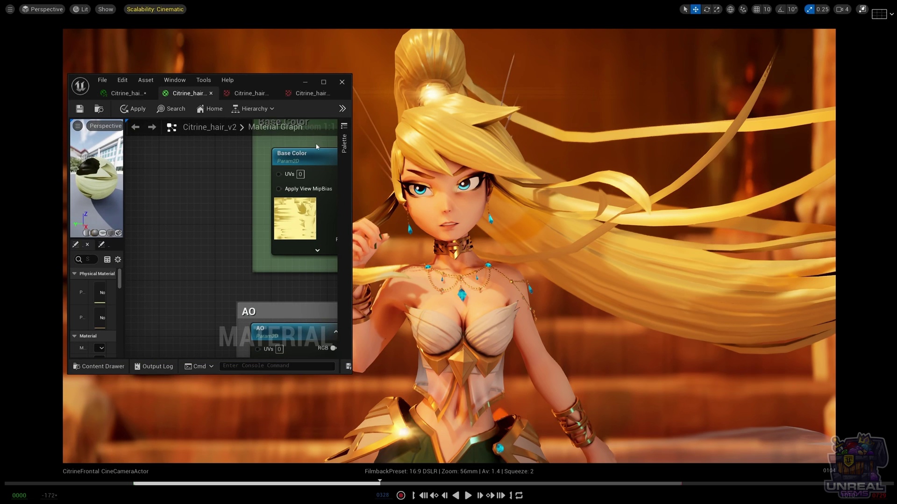
click(122, 93)
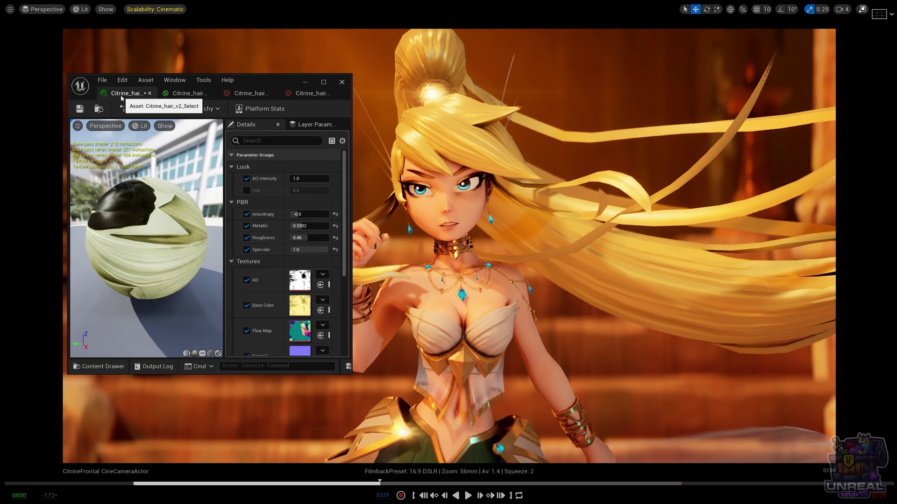
click(247, 179)
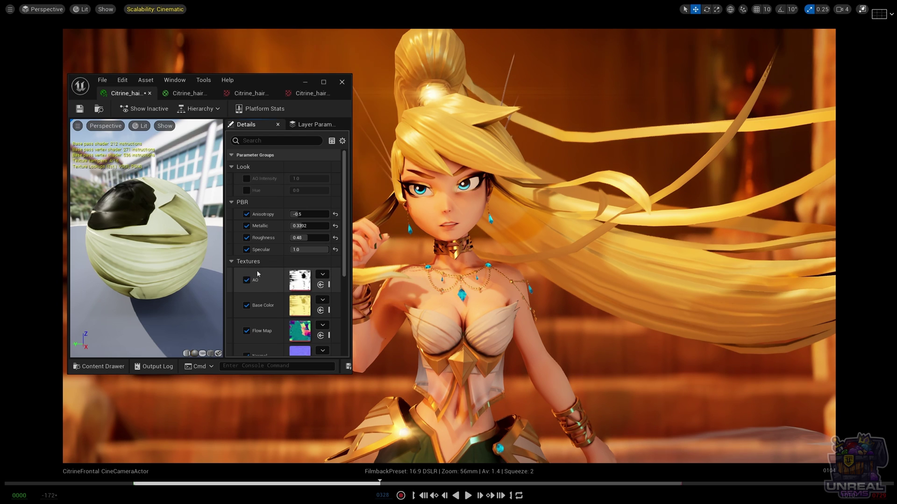
click(249, 180)
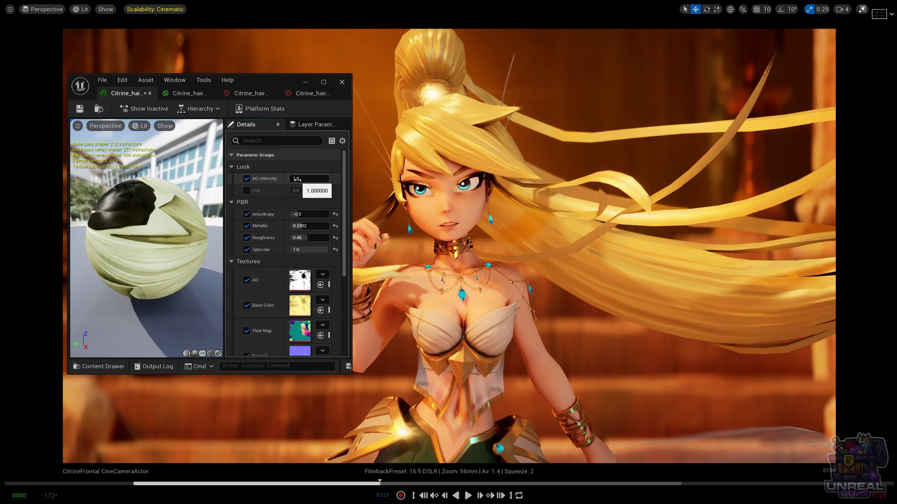
- Preview higher AO Intensity values up to about 1.4, then reset it to 1.0
drag(295, 179, 339, 179)
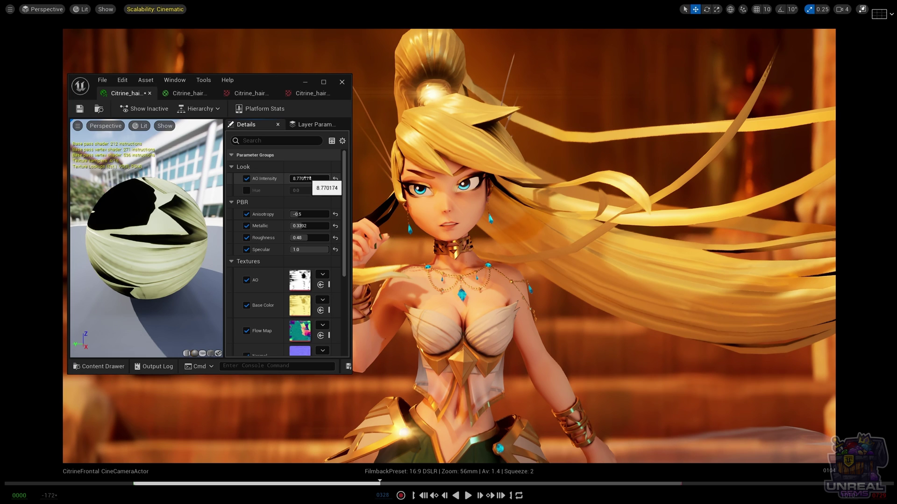
mouse_move(312, 178)
mouse_down()
mouse_move(263, 178)
mouse_move(325, 177)
mouse_up()
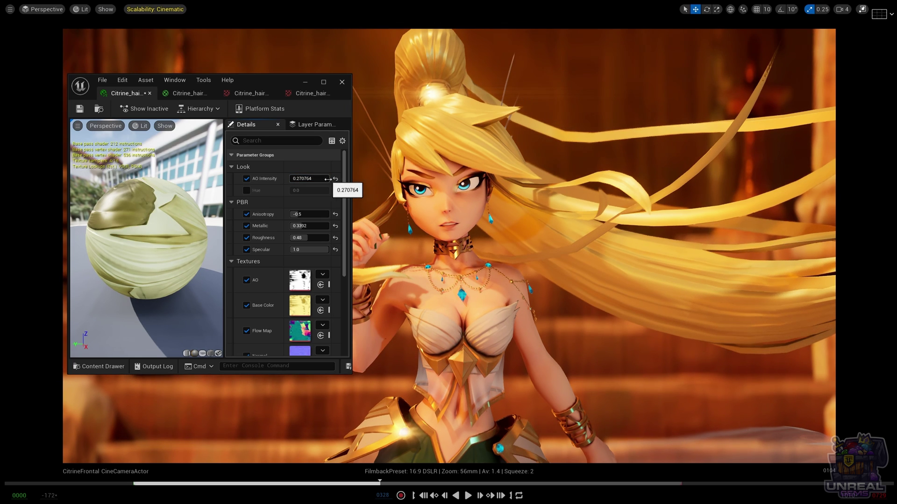
click(335, 179)
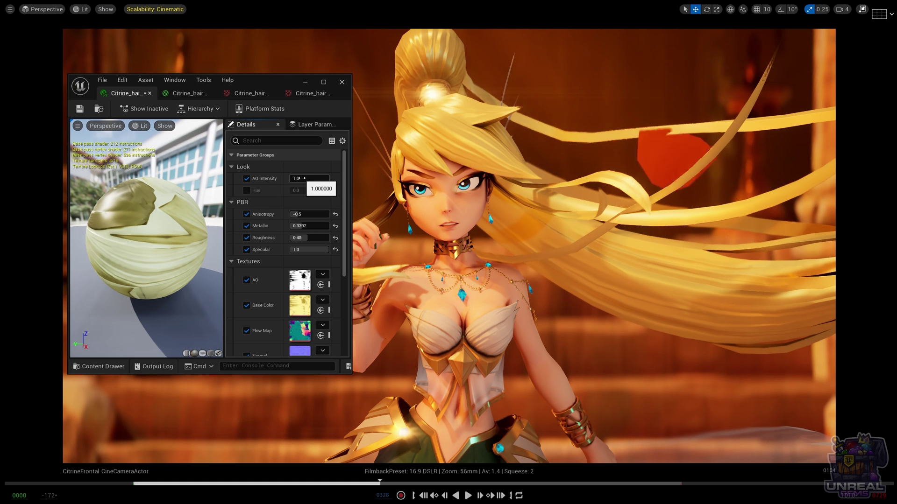
drag(307, 178, 329, 179)
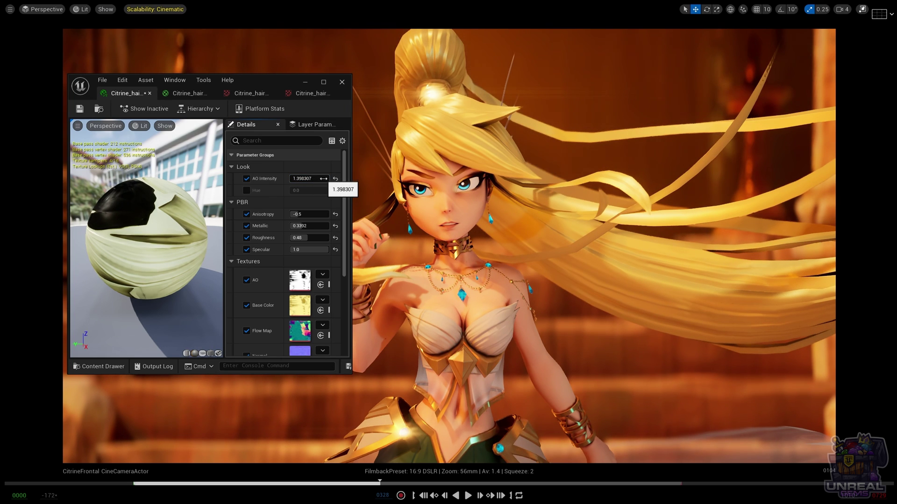
click(335, 179)
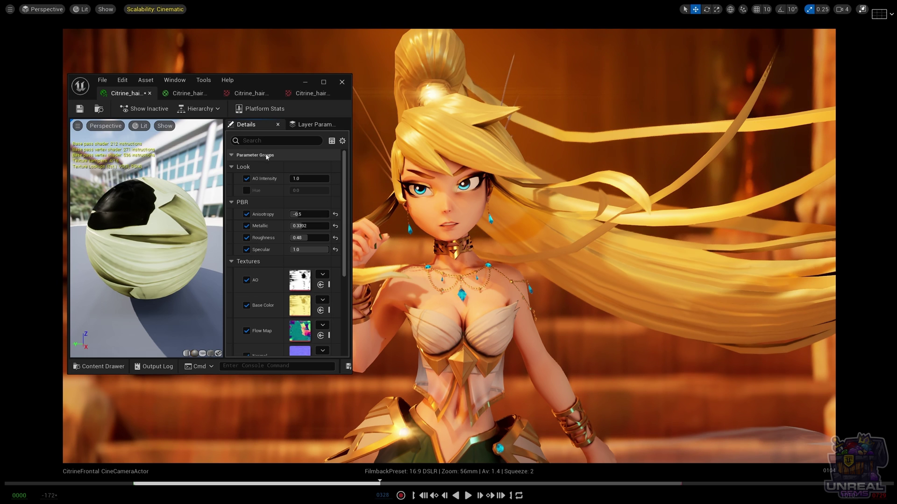
- Show the Citrine_hair_v2 graph full-screen, select the AO texture parameter, and pan toward the lower nodes
click(187, 93)
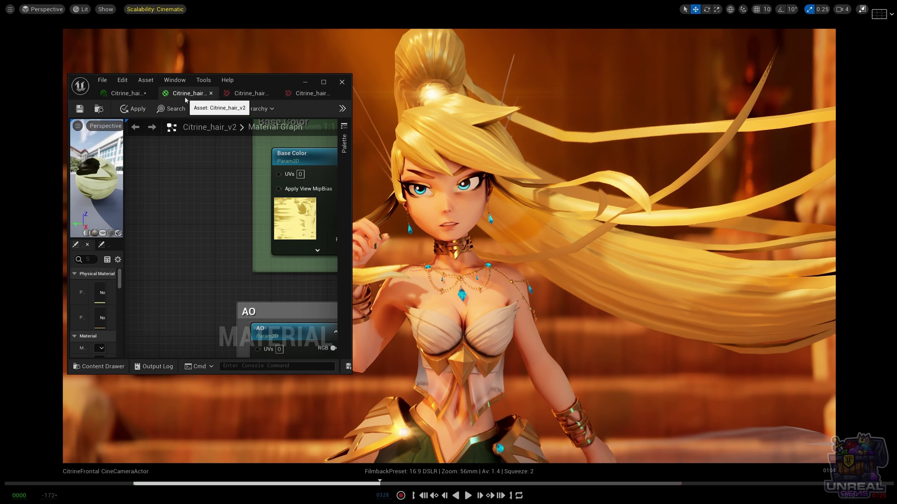
click(323, 82)
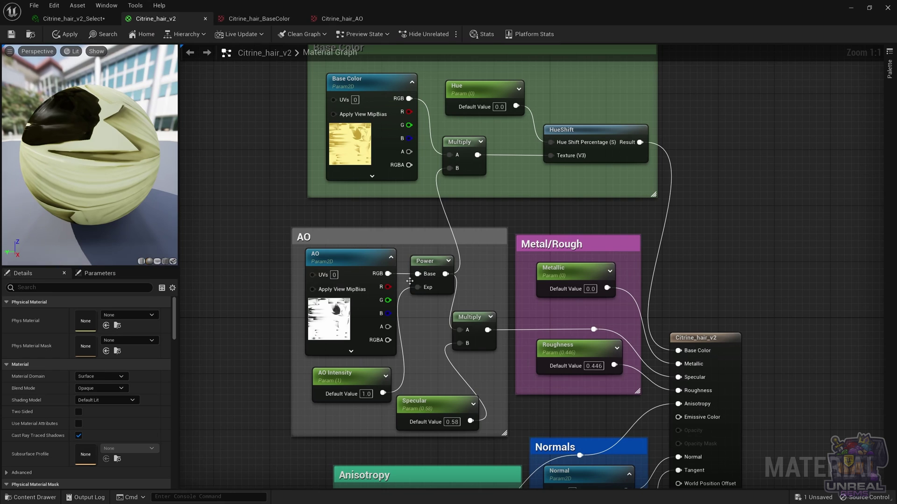
click(329, 306)
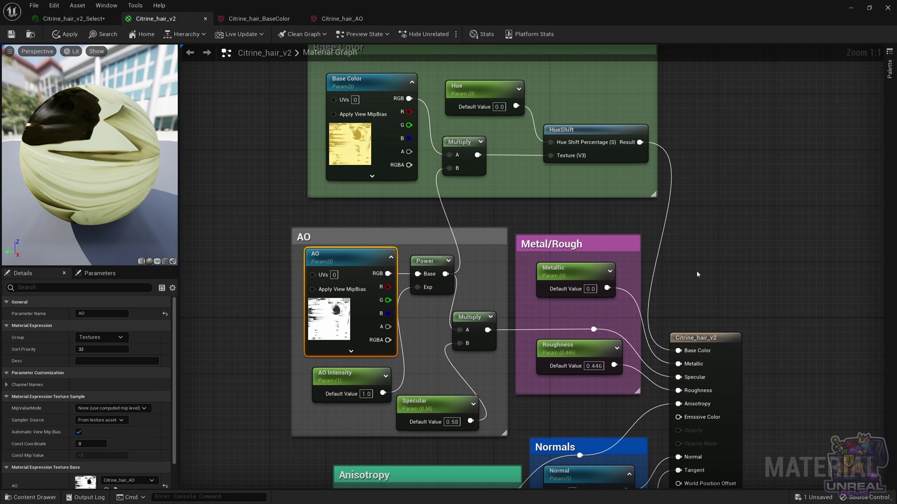
right_drag(692, 283, 686, 179)
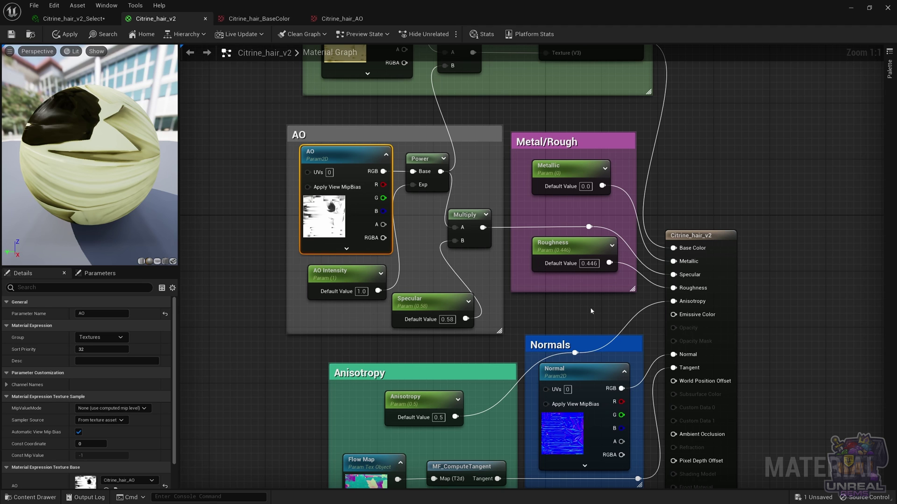
- Pan up to the Normals and Anisotropy groups and select the Normal texture parameter node
right_drag(592, 314, 566, 234)
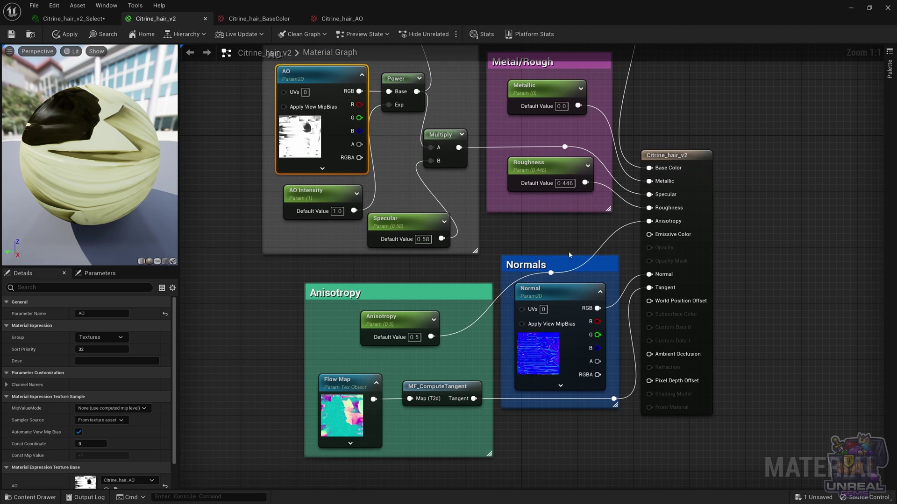
click(535, 354)
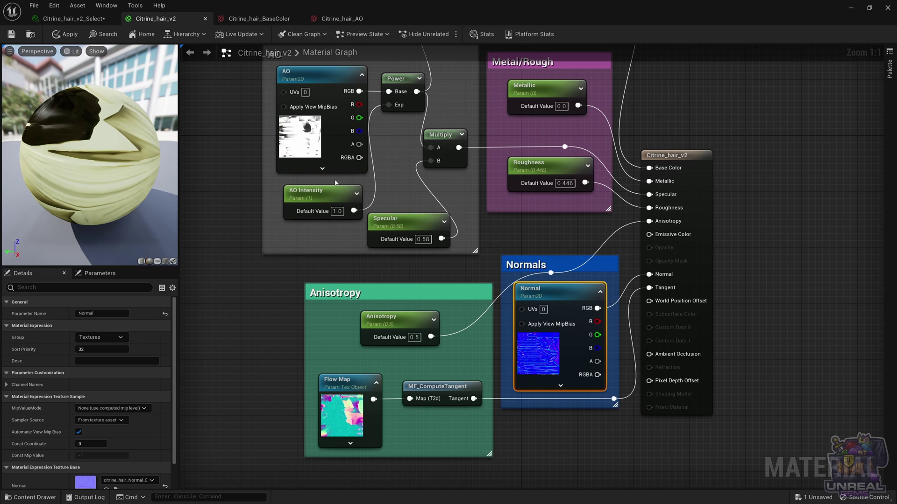
- Open citrine_hair_Normal and review its settings: 2048x2048, BC5 compression, sRGB off, green not flipped
double_click(92, 482)
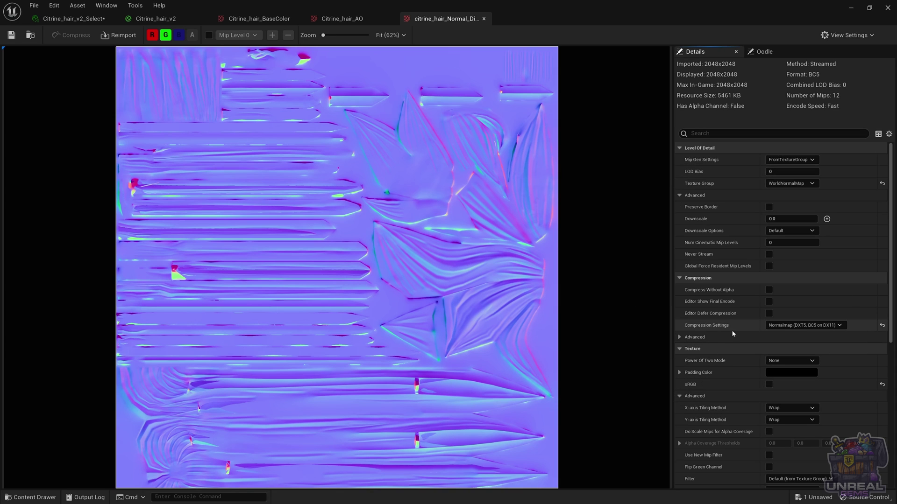
scroll(766, 332, down, 1)
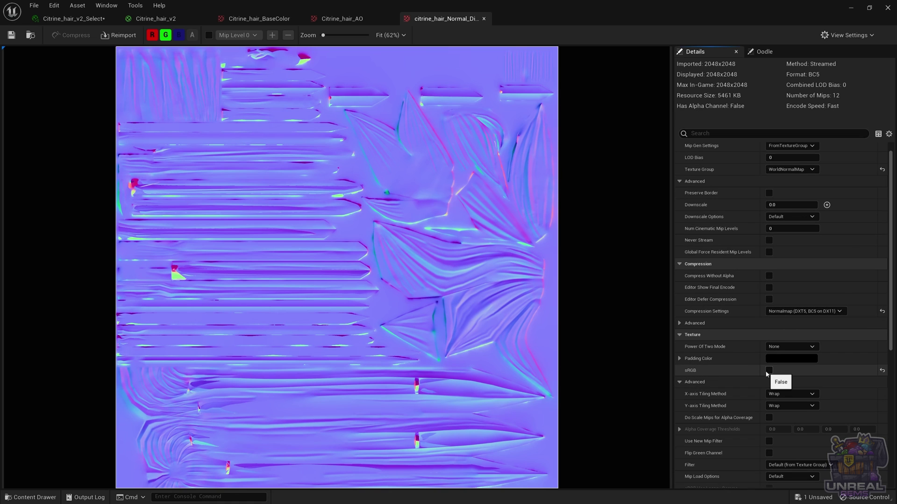
scroll(731, 335, down, 5)
scroll(730, 332, down, 2)
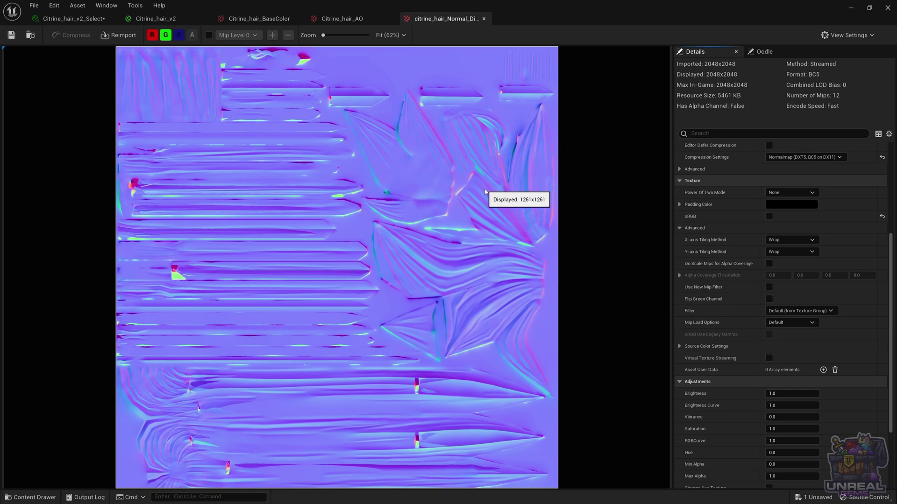
- Restore the floating editor and show Citrine_hair_v2_Select parameters: Metallic 0.3392, Roughness 0.48
click(169, 21)
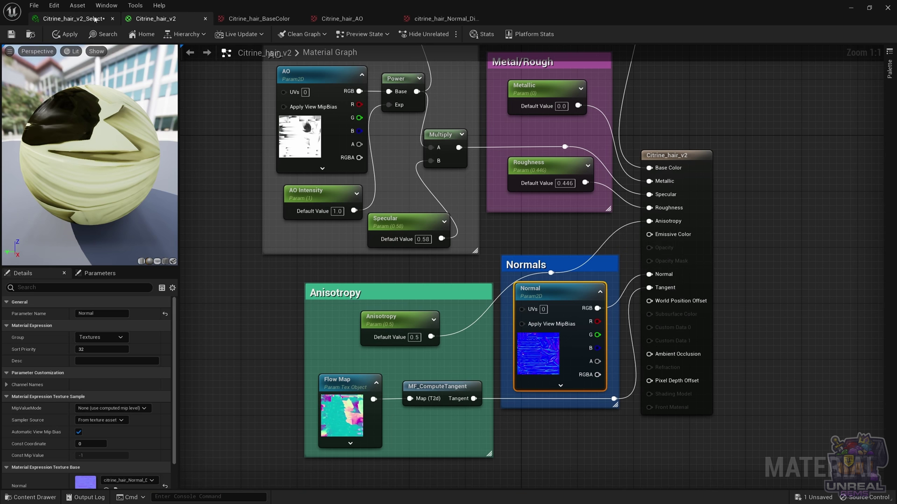
click(870, 9)
click(117, 92)
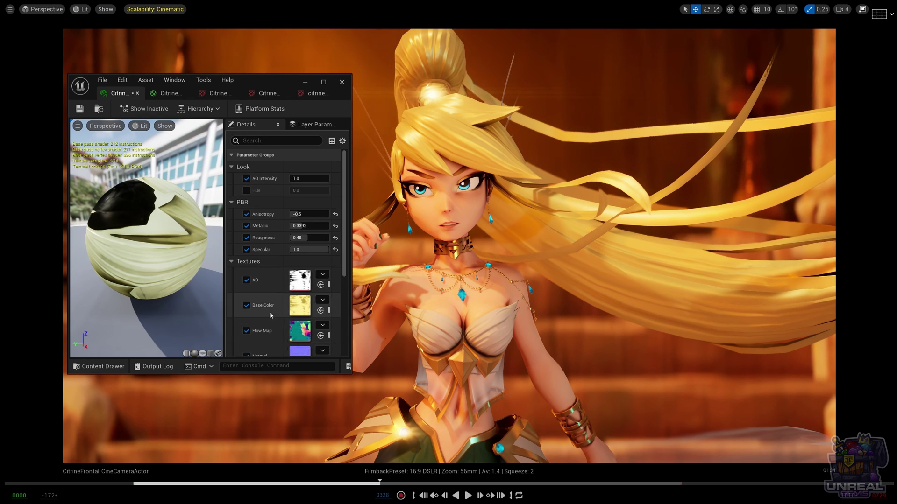
scroll(270, 312, down, 2)
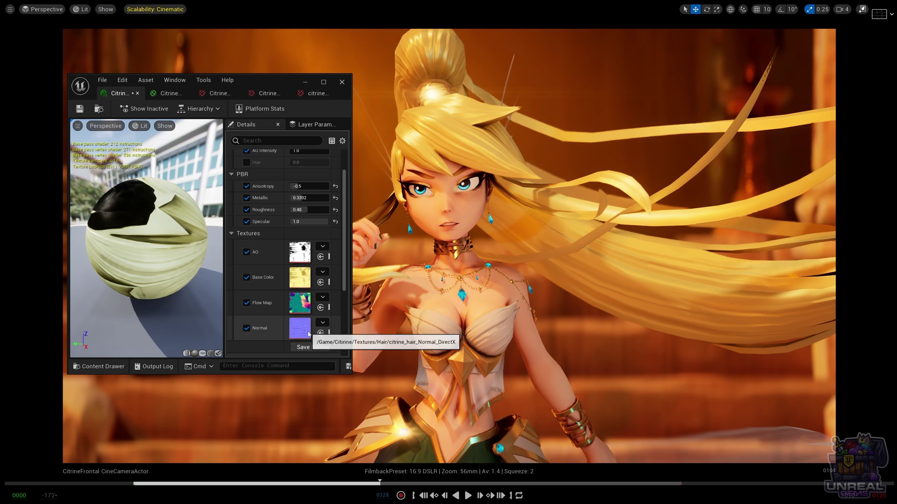
scroll(280, 293, up, 2)
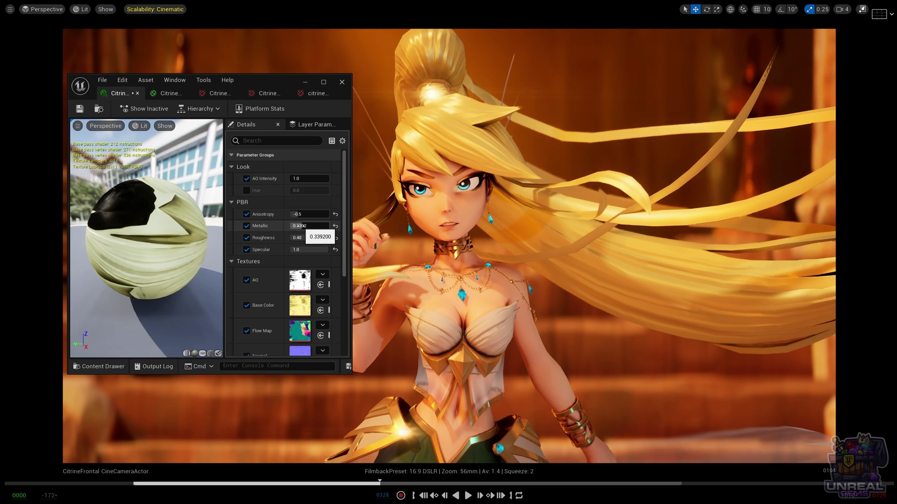
click(299, 226)
drag(299, 226, 338, 226)
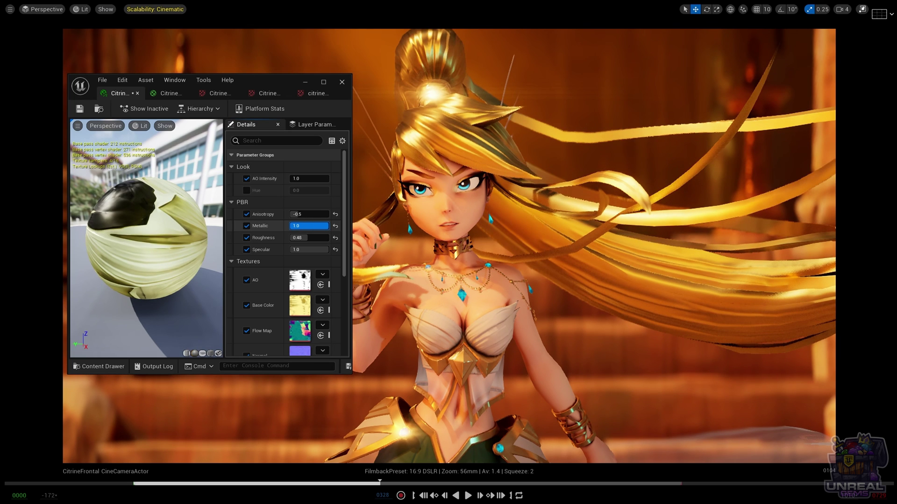
drag(339, 226, 289, 226)
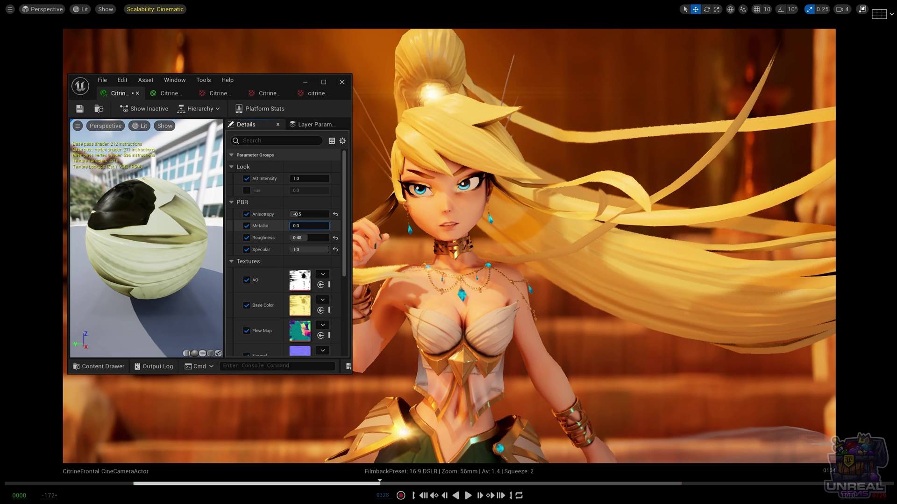
key(Return)
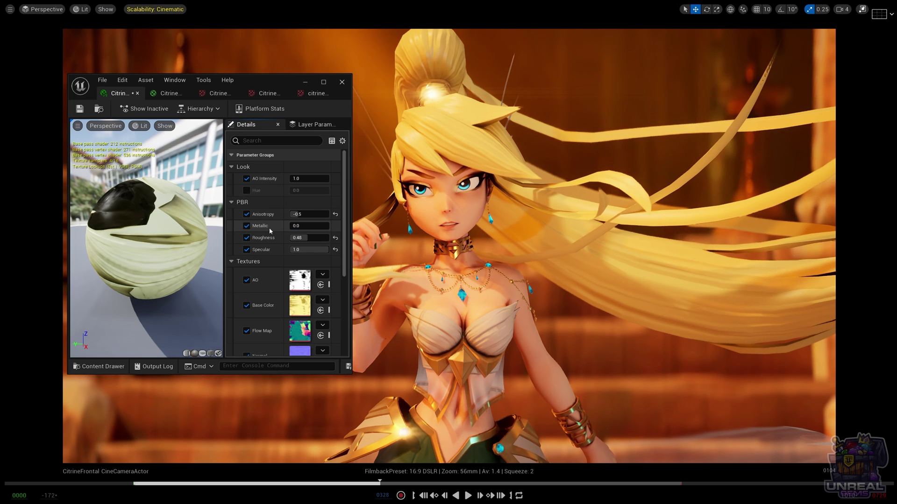
key(ctrl+z)
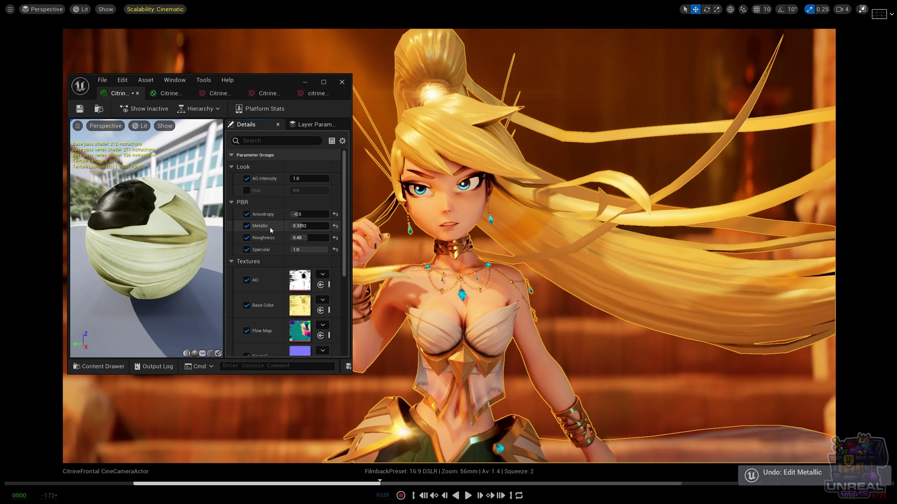
mouse_move(298, 238)
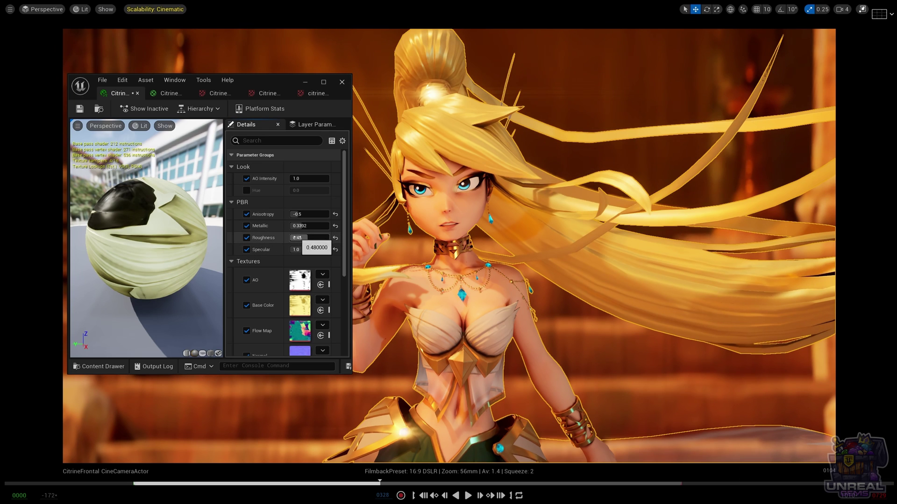
drag(298, 237, 327, 238)
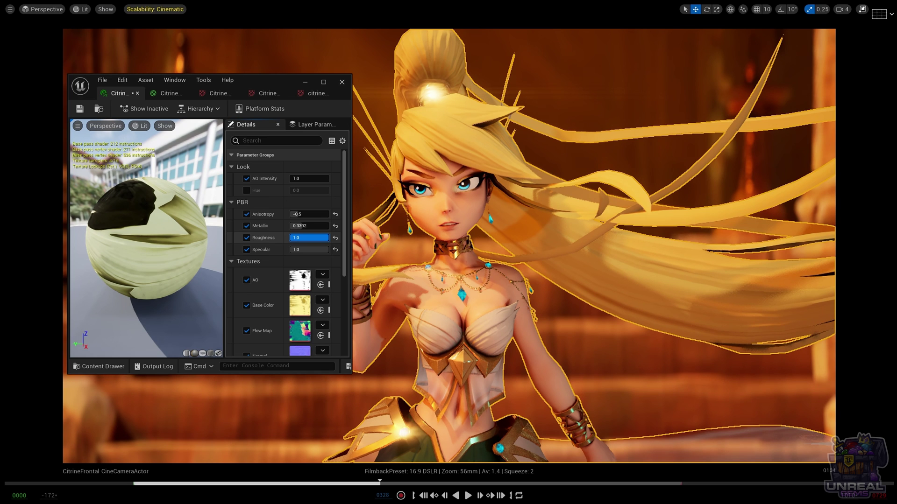
drag(327, 238, 289, 237)
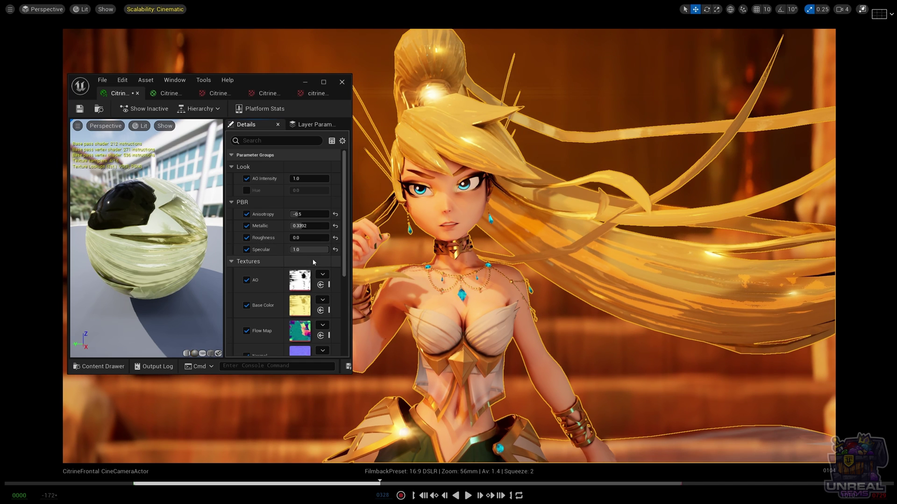
drag(309, 226, 320, 227)
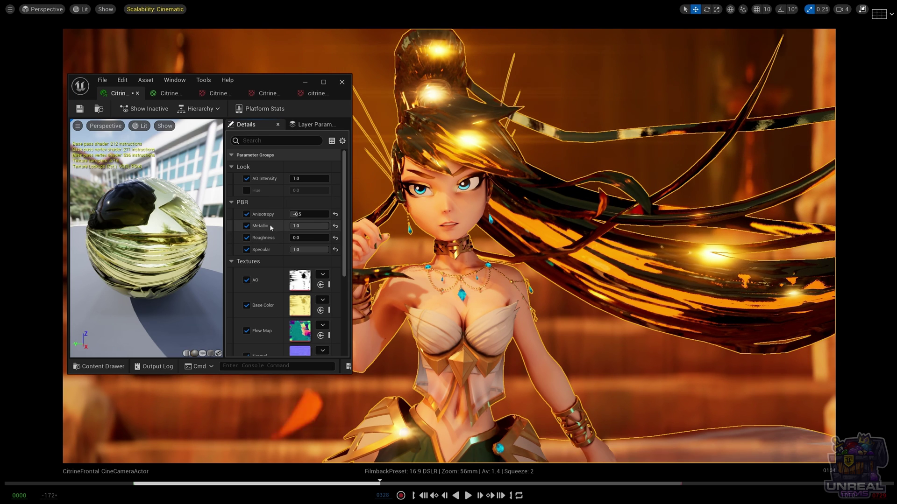
key(ctrl+z)
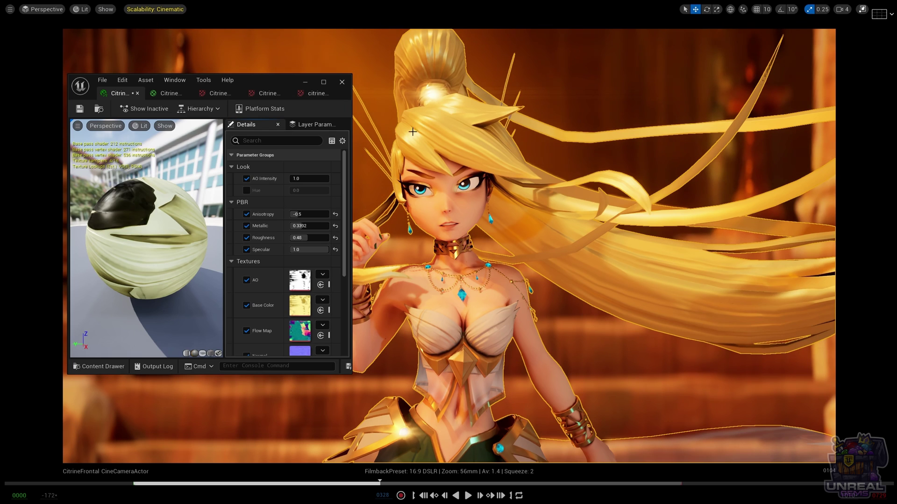
- Toggle Specular between 0.0 and 1.0 repeatedly to compare the hair shading
click(312, 249)
text(0)
key(Return)
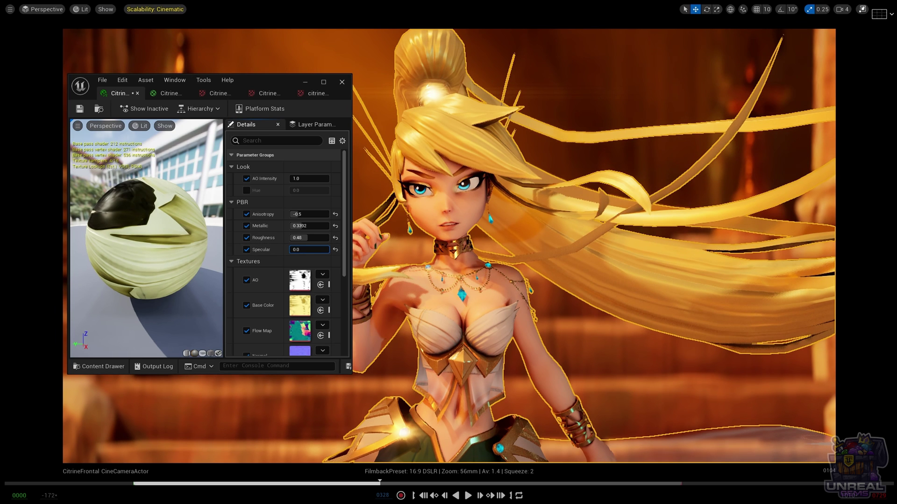
text(1)
key(Return)
text(0)
key(Return)
text(1)
key(Return)
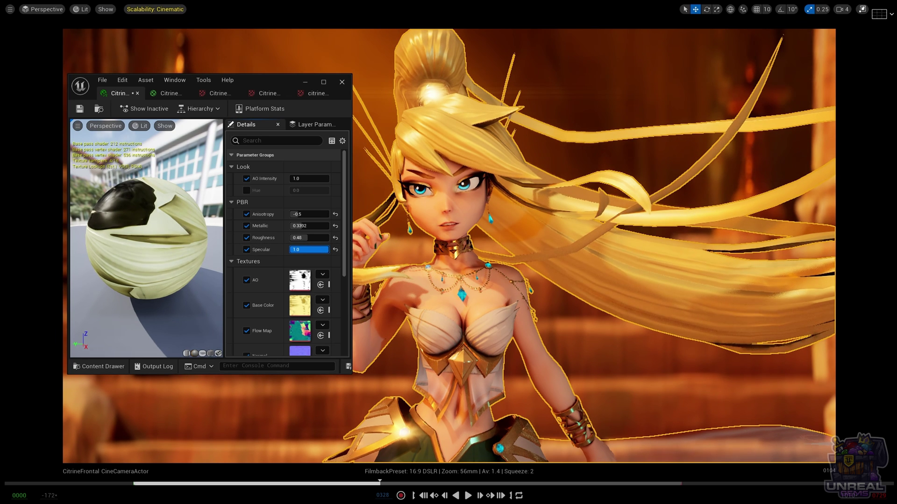
text(0)
key(Return)
text(1)
key(Return)
text(0)
key(Return)
text(1)
key(Return)
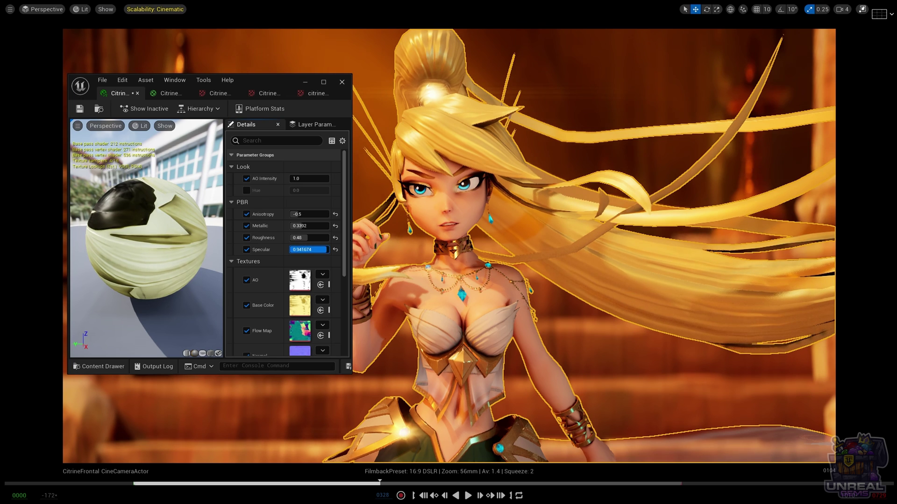
- Settle Specular back at 1.0 and maximize the Citrine_hair_v2 material editor
drag(312, 249, 309, 250)
click(309, 250)
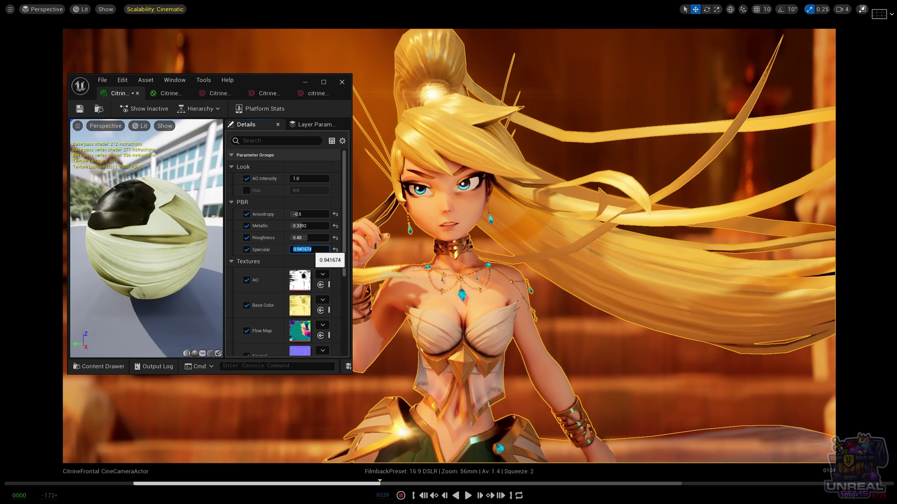
text(1)
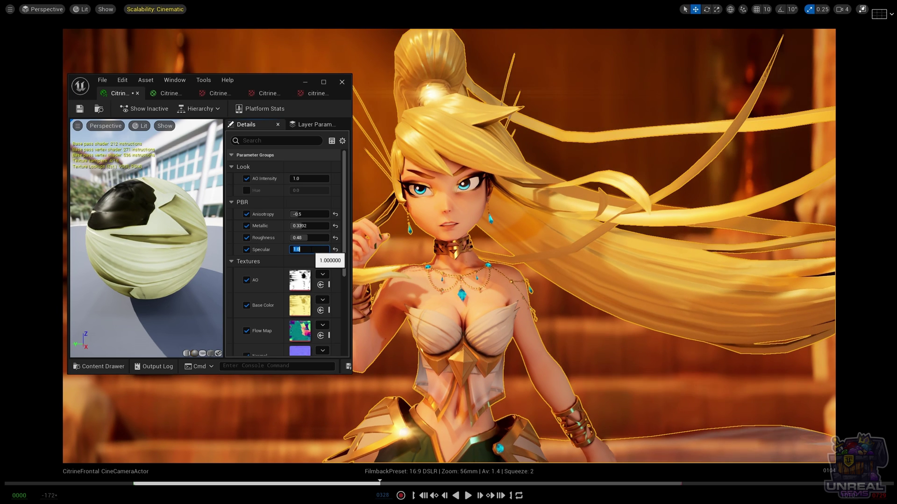
key(Return)
click(273, 248)
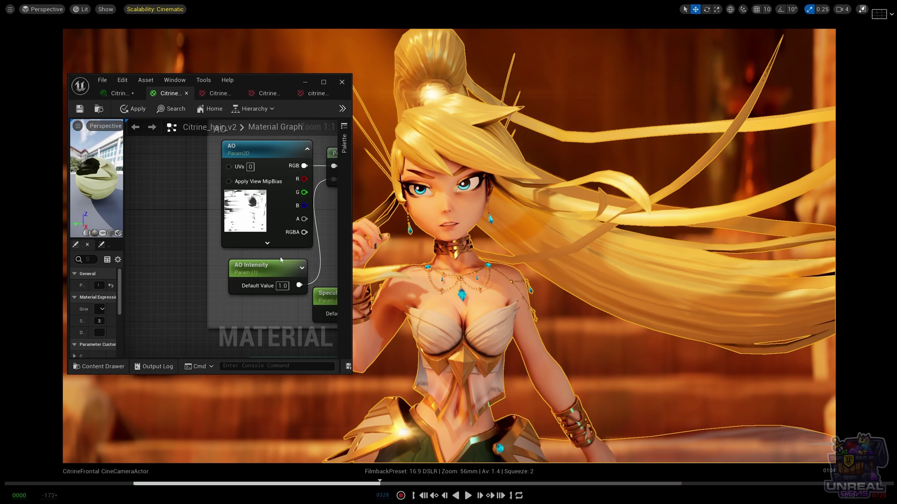
click(323, 82)
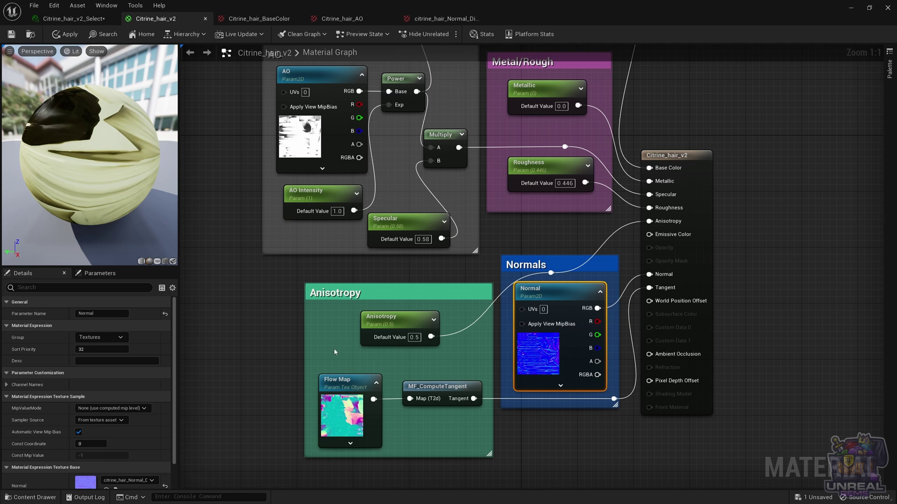
- Read the Anisotropy pin tooltip, then select the MF_ComputeTangent node to show its details
mouse_move(649, 222)
click(440, 387)
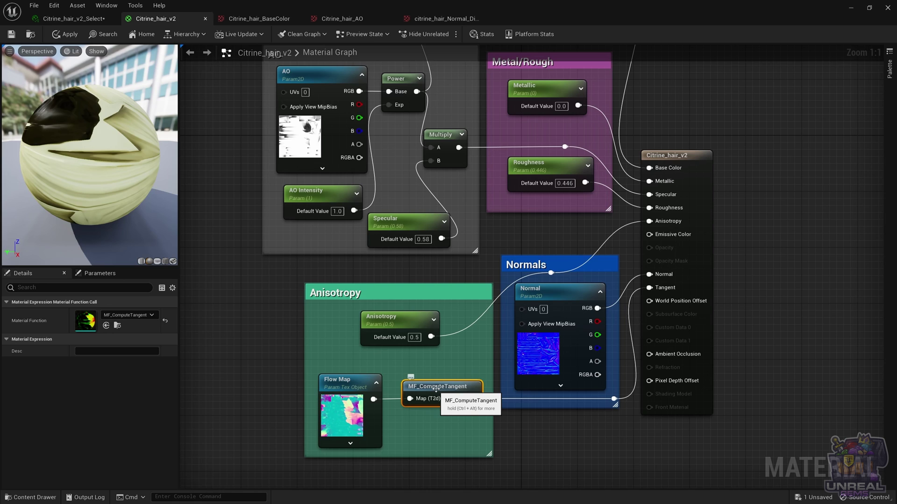
- Open MF_ComputeTangent and inspect the Texture Sample node in the Sample Flow Map group
double_click(436, 391)
right_drag(224, 385, 711, 432)
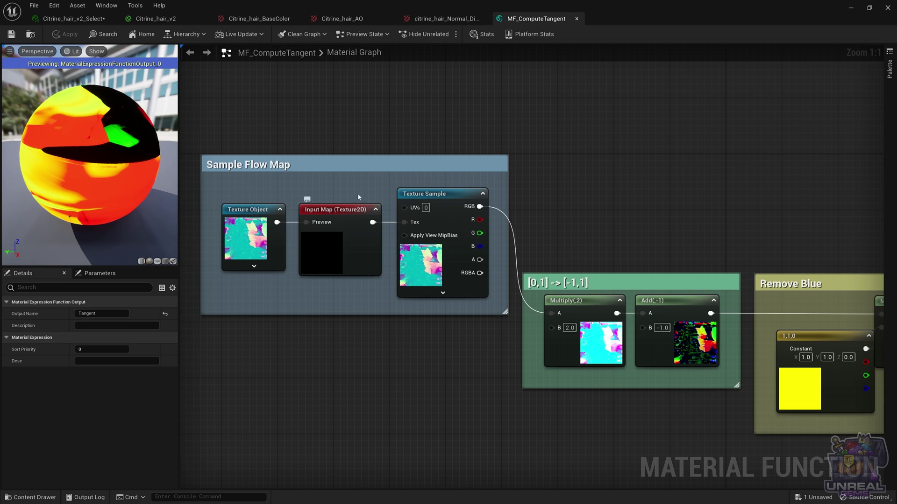
right_drag(379, 333, 321, 280)
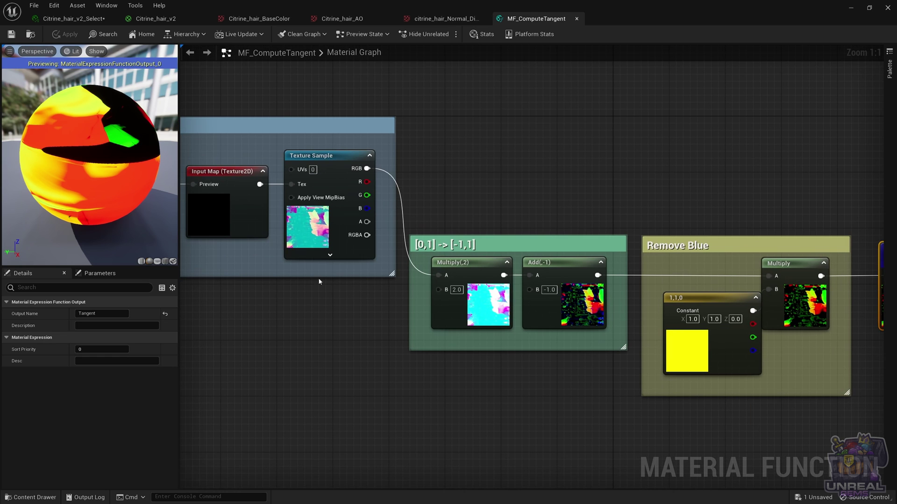
click(303, 220)
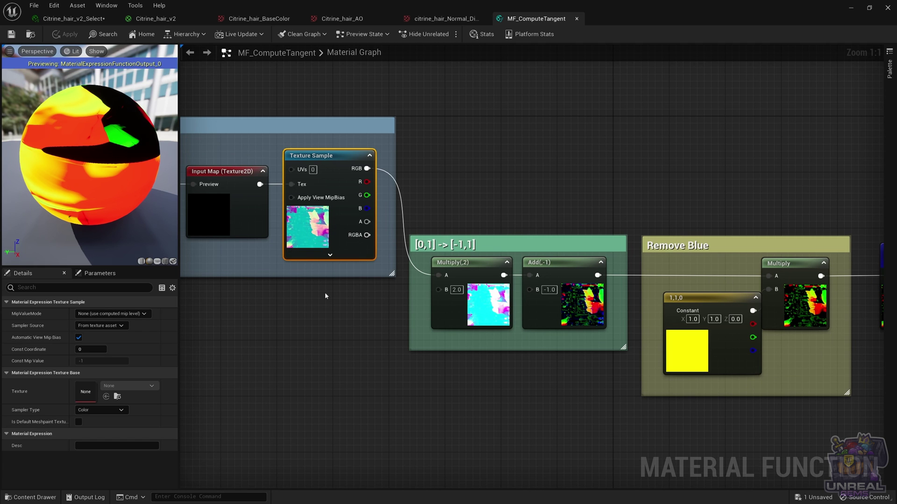
- Pan through the Remove Blue group to Output Tangent, then back to Input Map
right_drag(522, 397, 442, 371)
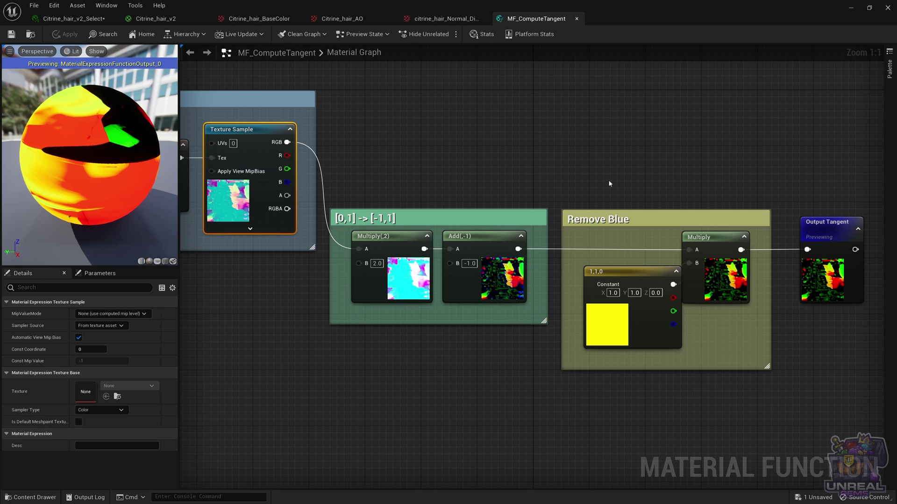
right_drag(609, 183, 481, 169)
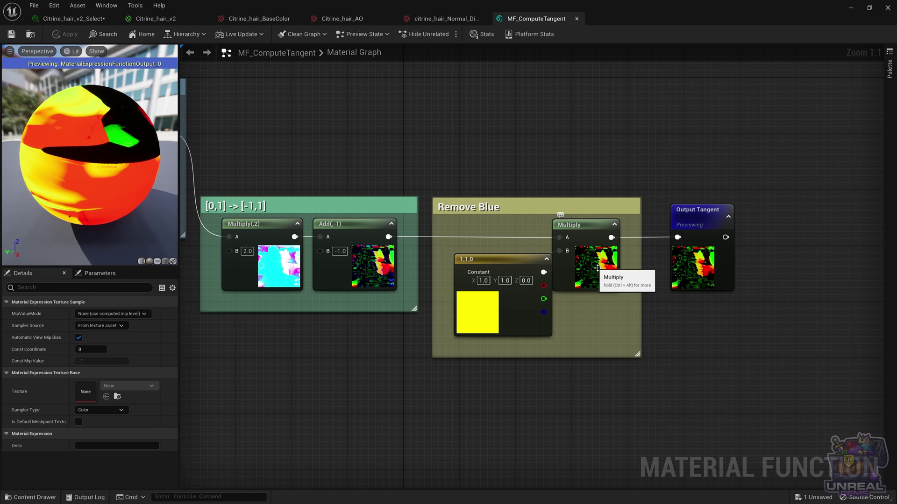
right_drag(663, 340, 682, 350)
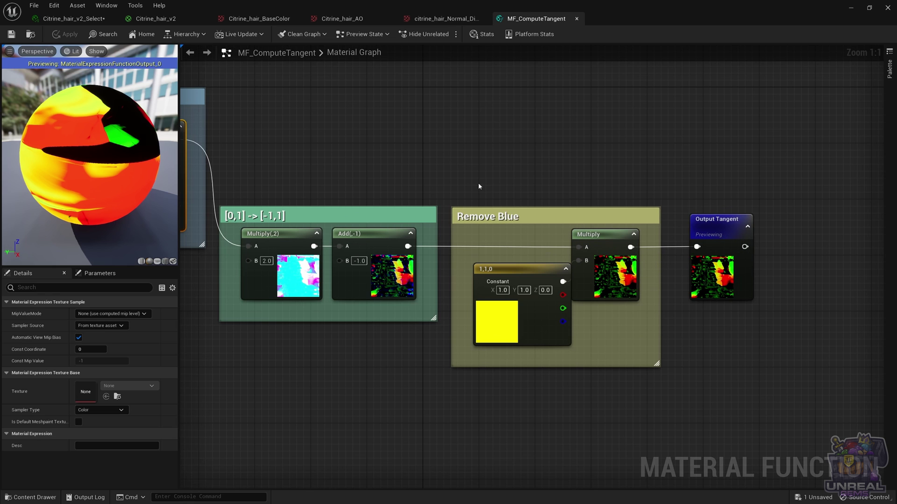
right_drag(340, 136, 519, 174)
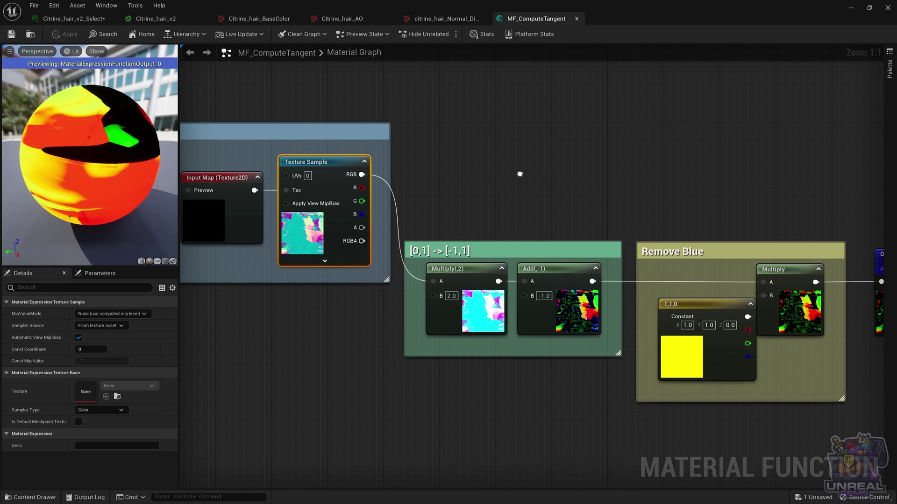
- Open the Flow Map texture (2048x2048, RGBA8, sRGB off), then restore the material editor window
click(178, 19)
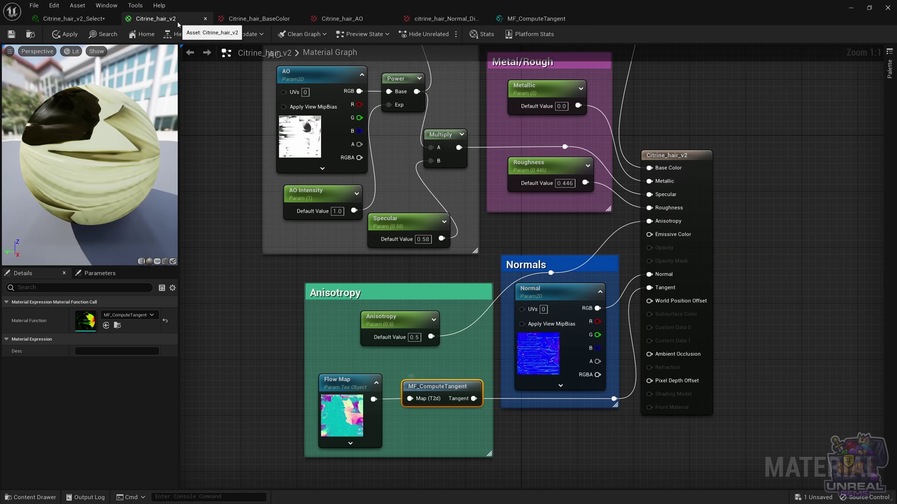
click(353, 421)
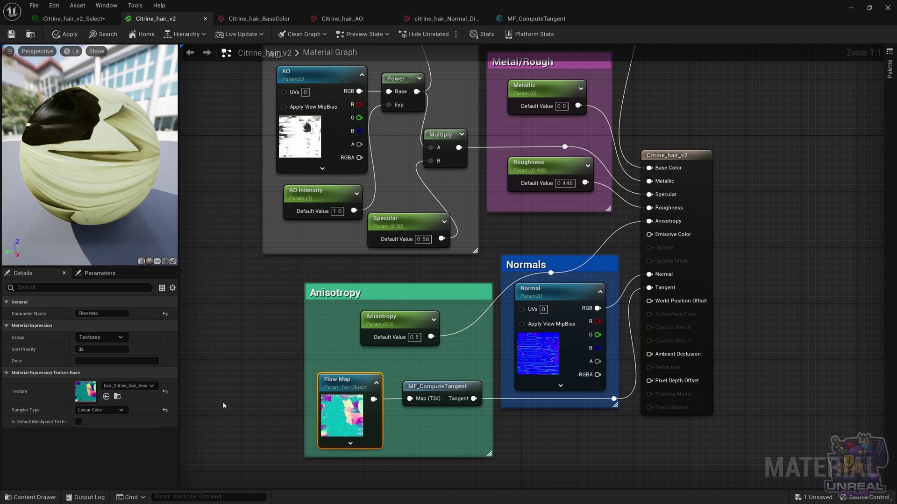
double_click(85, 392)
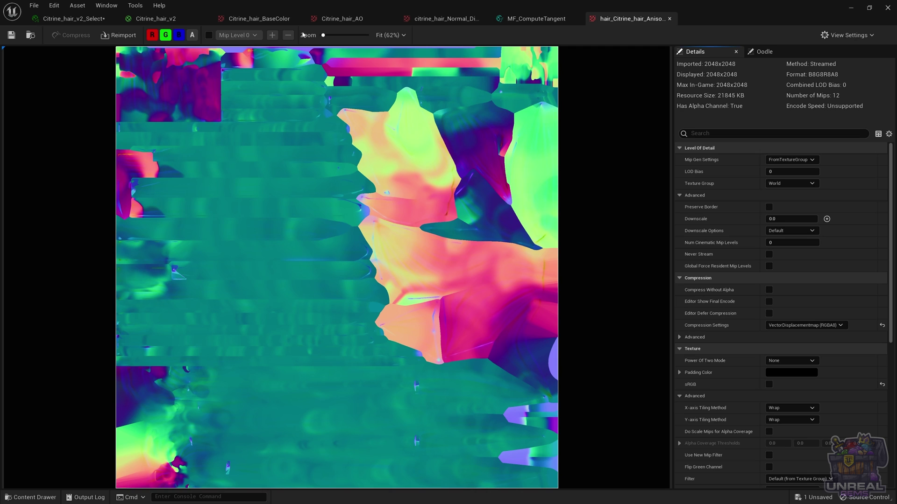
click(156, 19)
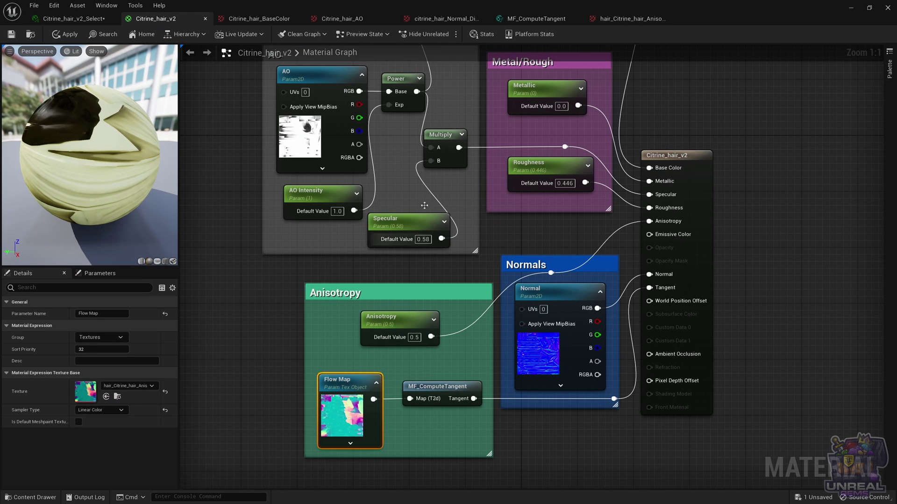
click(870, 7)
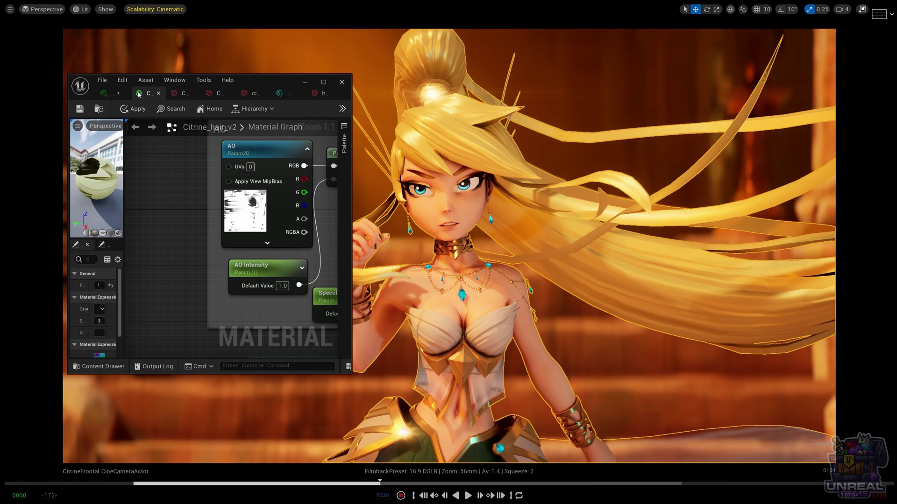
- On the hair material instance, set Anisotropy to 0.5, then 0, to compare shading
click(110, 93)
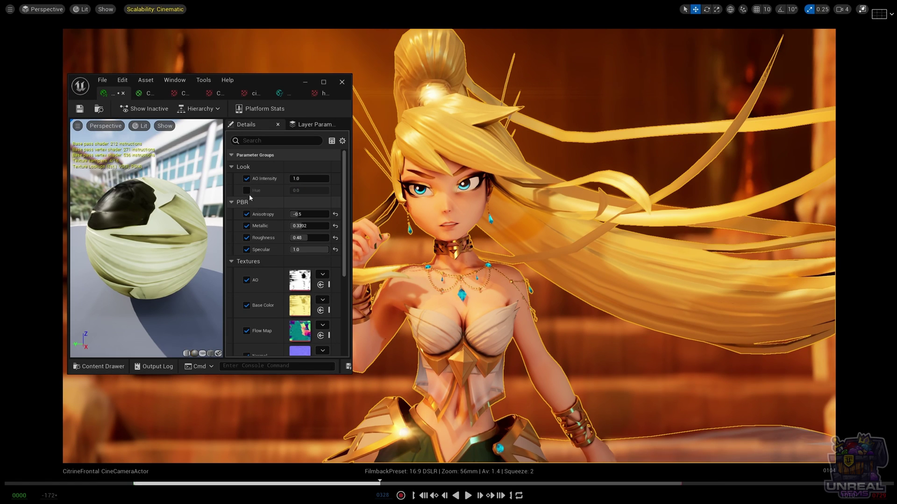
click(307, 216)
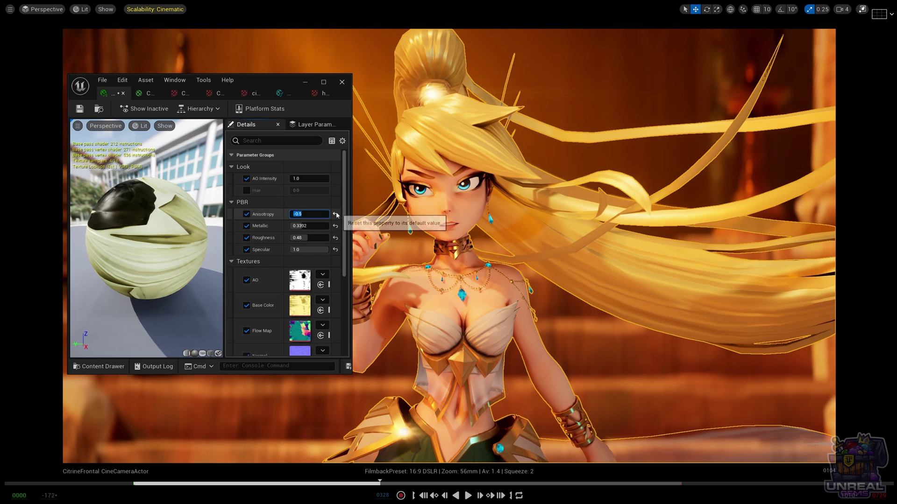
text(0.5)
key(Return)
text(0)
key(Return)
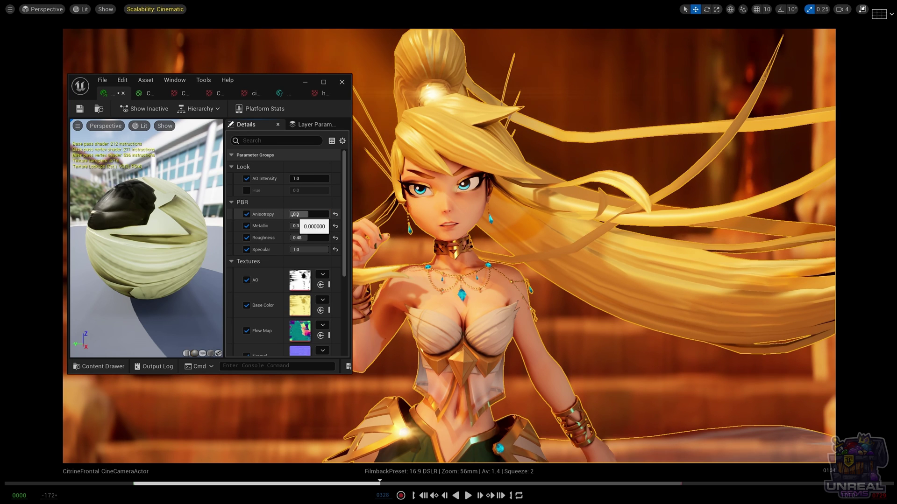
- Drag Anisotropy to about 0.6 and near zero, undo to the earlier value, return to Citrine_hair_v2
drag(296, 214, 313, 214)
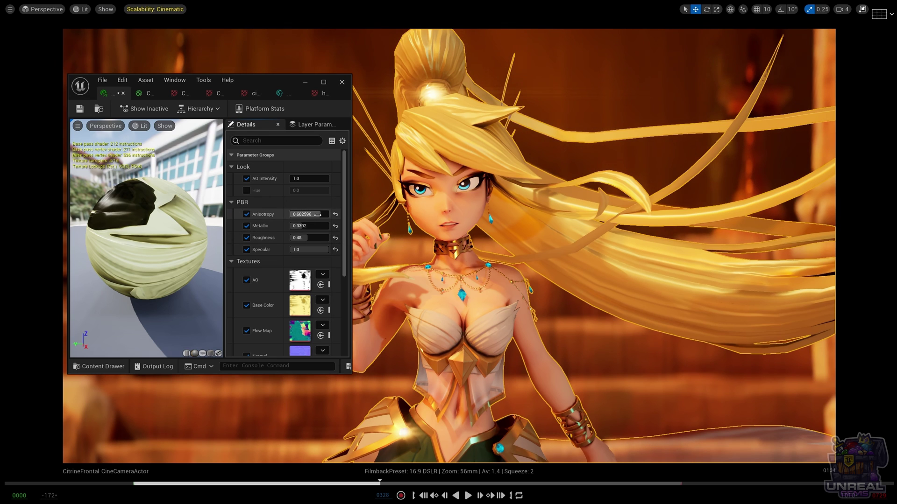
mouse_move(317, 214)
mouse_down()
mouse_move(294, 214)
mouse_move(304, 215)
mouse_up()
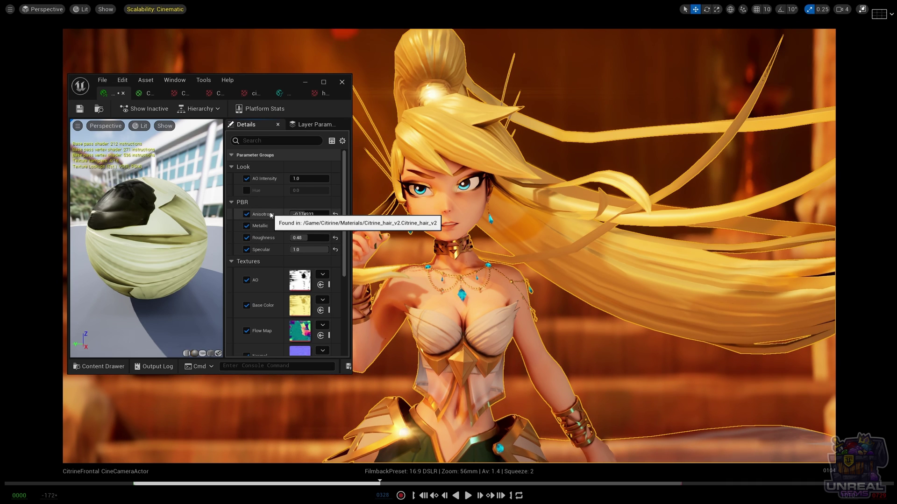
key(ctrl+z)
key(ctrl+z)
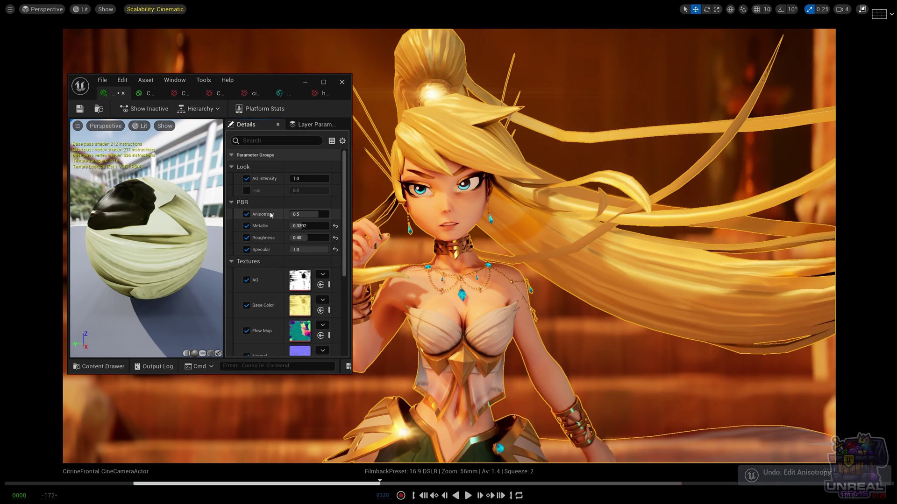
key(ctrl+z)
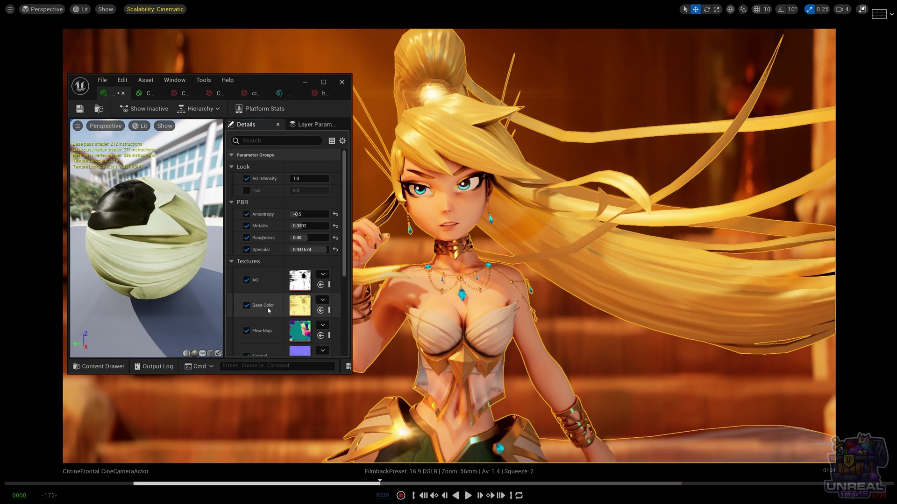
scroll(268, 319, down, 1)
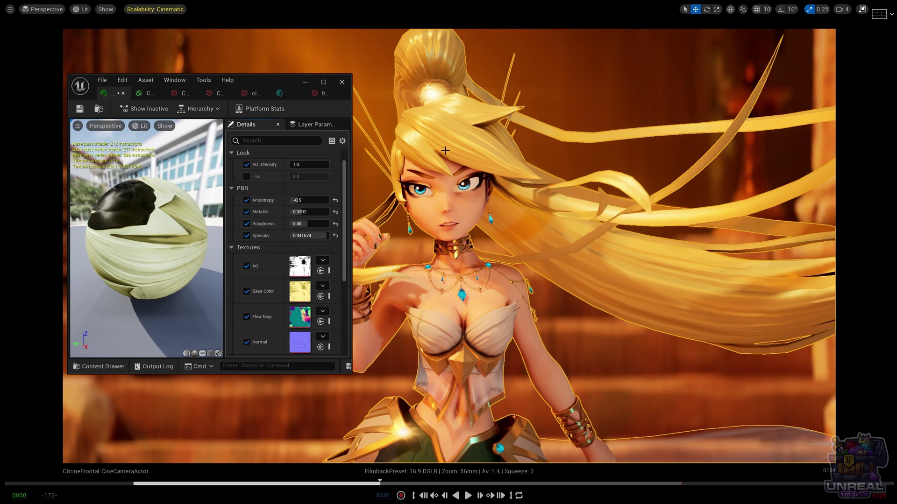
click(146, 94)
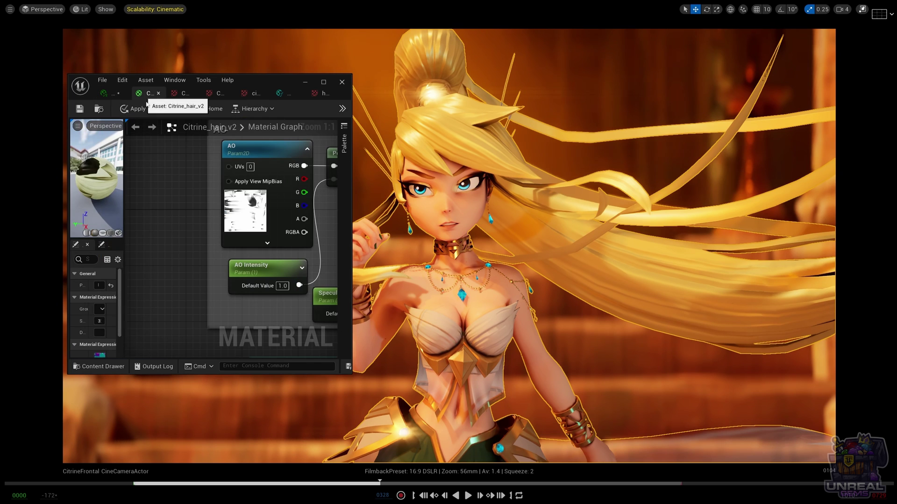
- Maximize the editor, zoom out to -3, and center the Base Color through Anisotropy groups
click(324, 82)
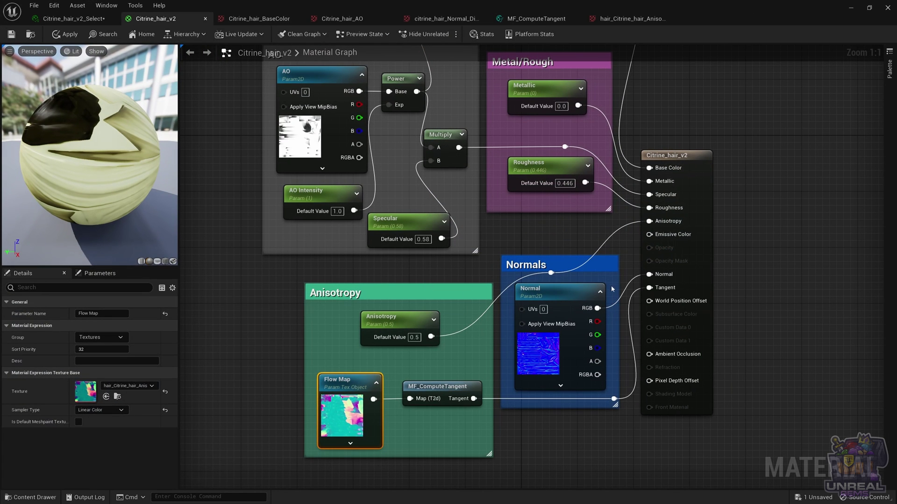
scroll(533, 234, down, 2)
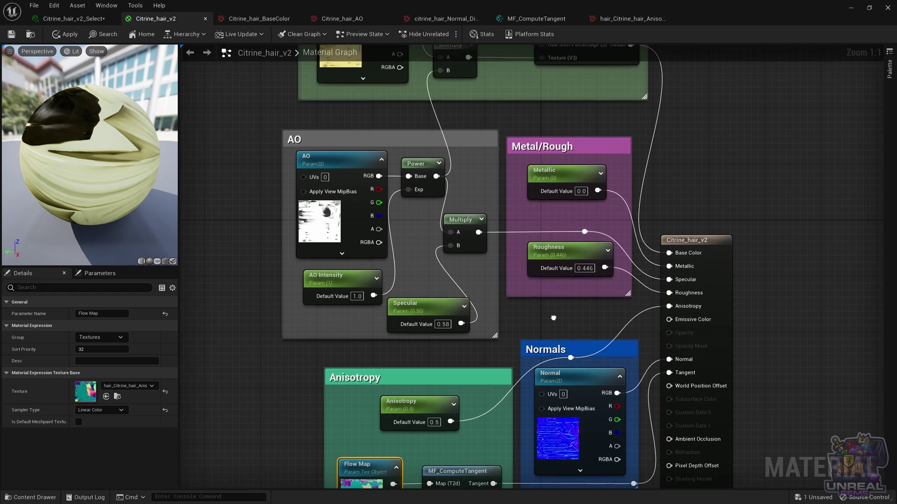
scroll(522, 318, down, 1)
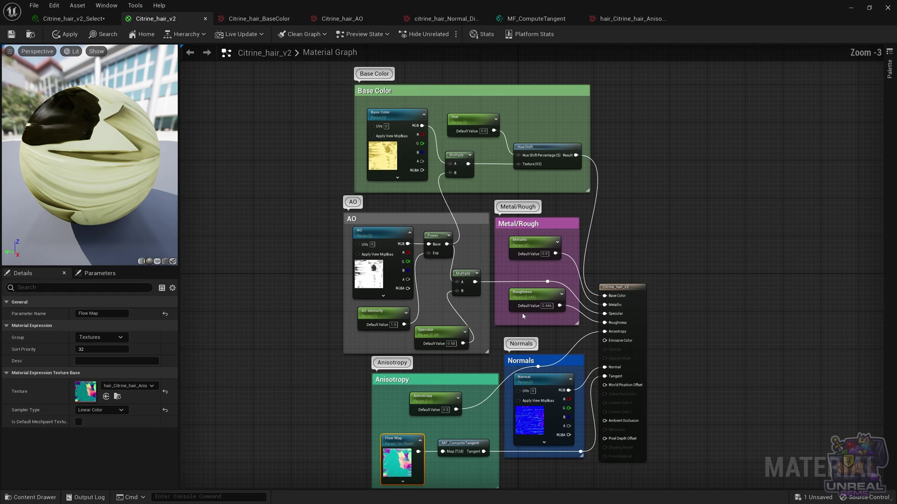
right_drag(542, 346, 543, 332)
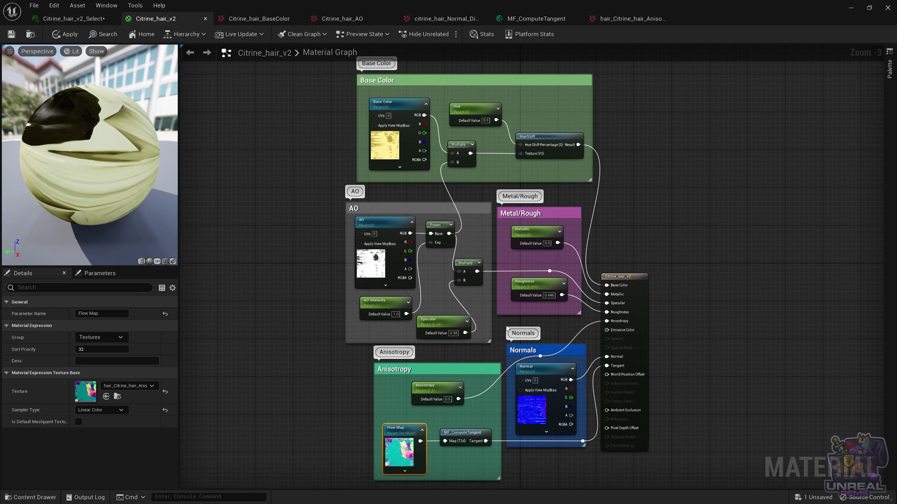